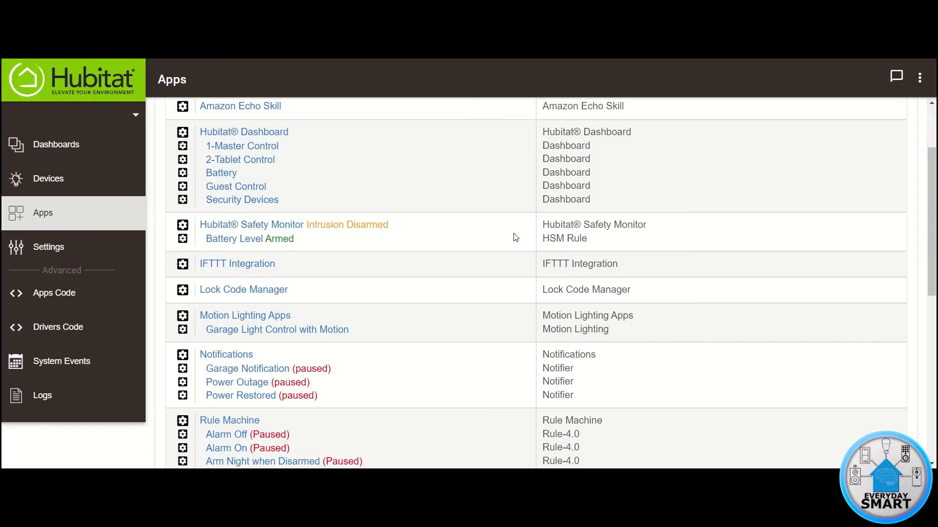
Open Rule Machine and start a new rule named 'Lights on/off on Sunset/Sunrise'
left_click(440, 264)
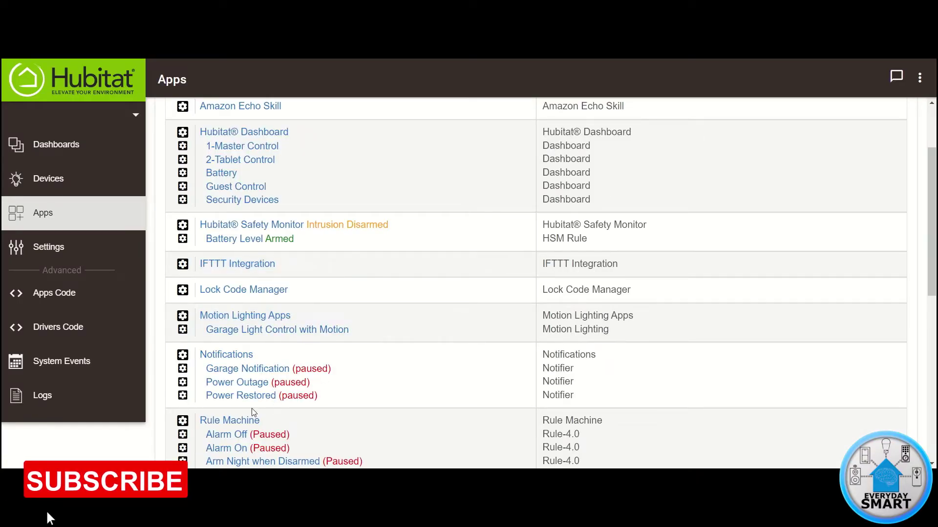
left_click(224, 422)
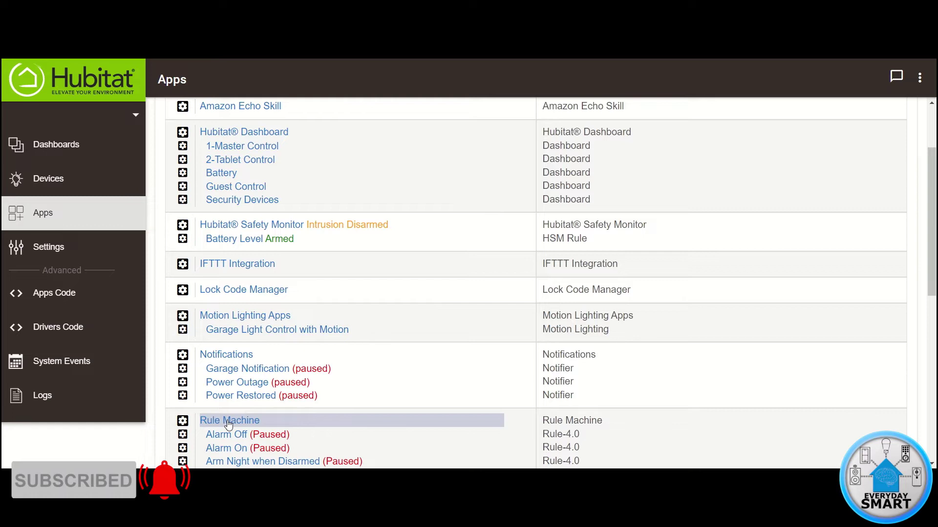
left_click(229, 421)
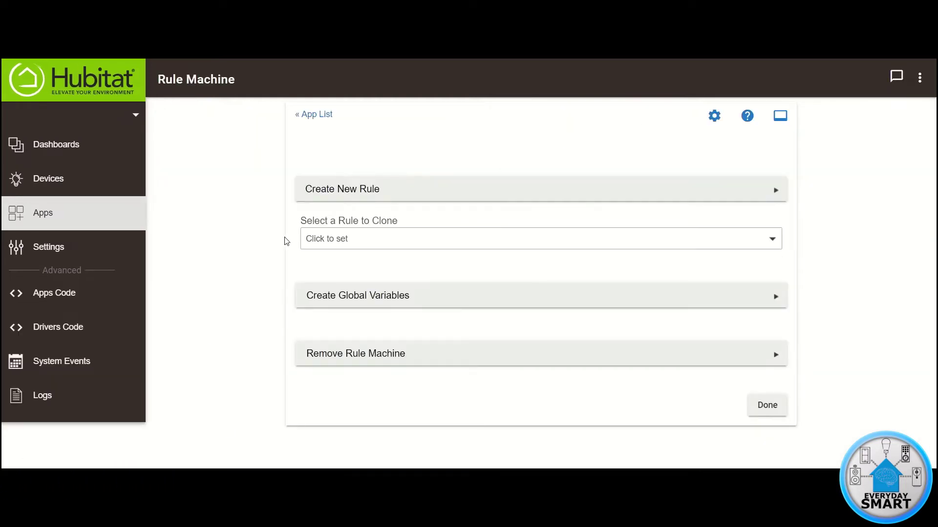
left_click(350, 189)
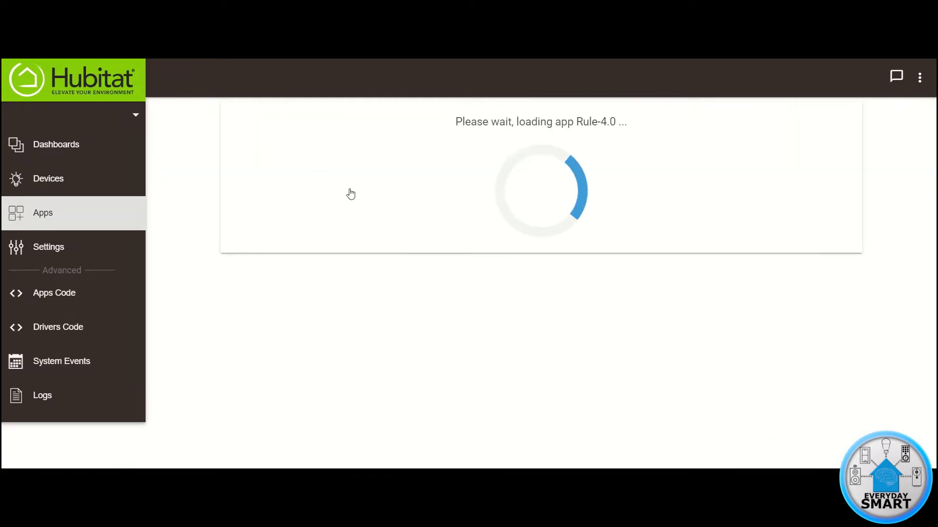
left_click(328, 252)
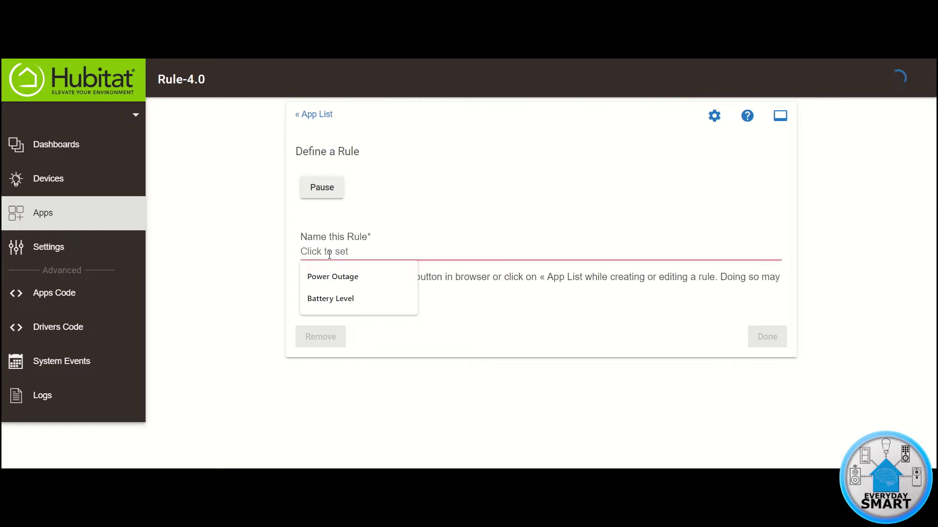
type("Lights on/off on Sunset/Sunrise")
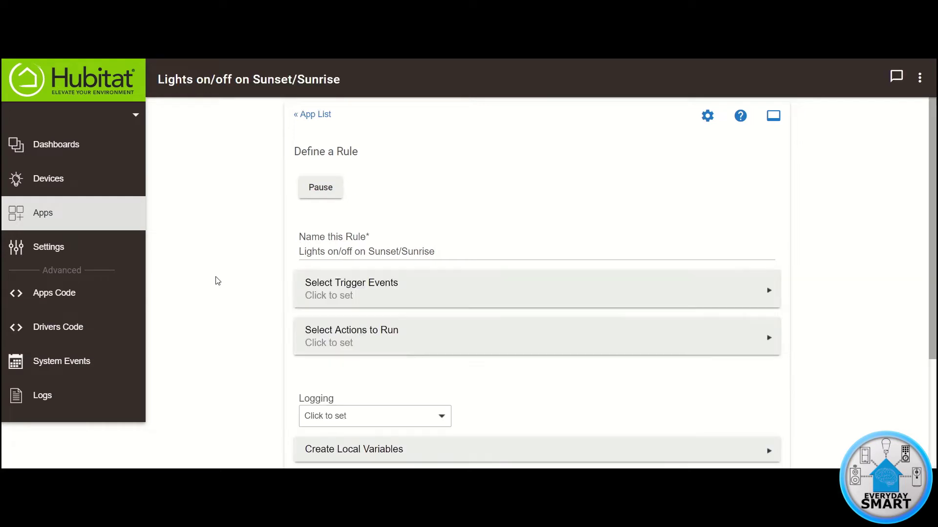
Add a Certain Time trigger event and show its time, sunrise and sunset choices
left_click(351, 288)
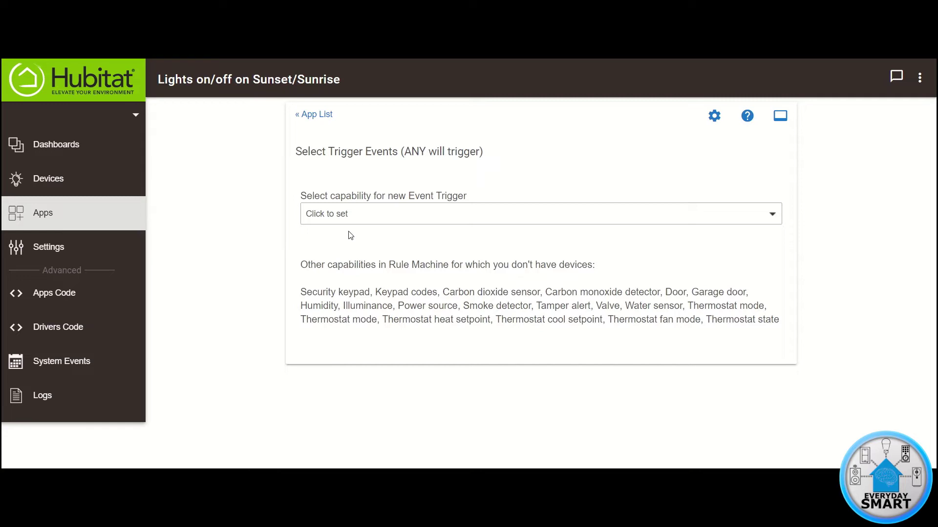
left_click(372, 214)
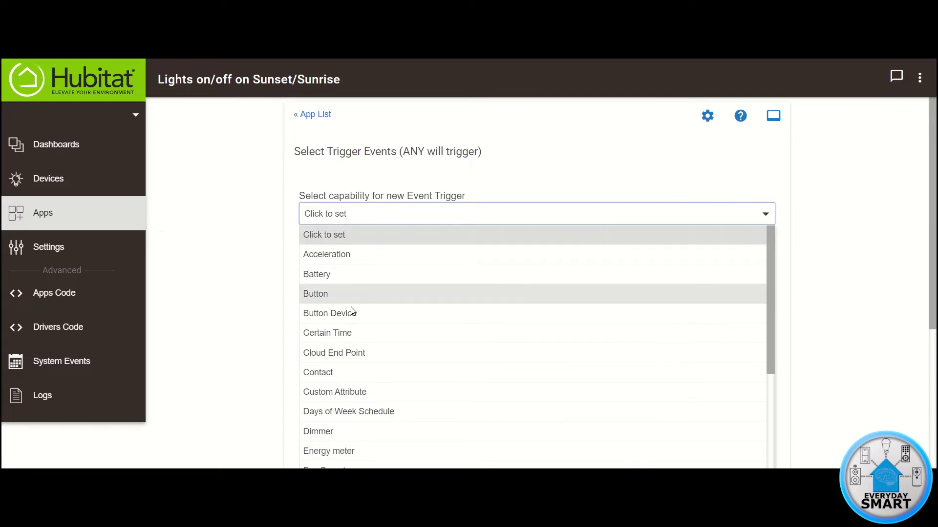
left_click(326, 334)
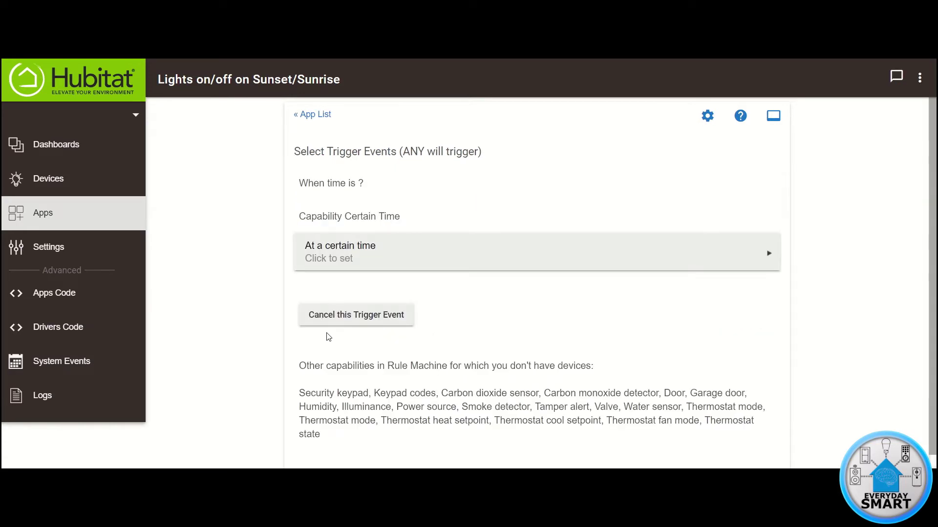
left_click(351, 259)
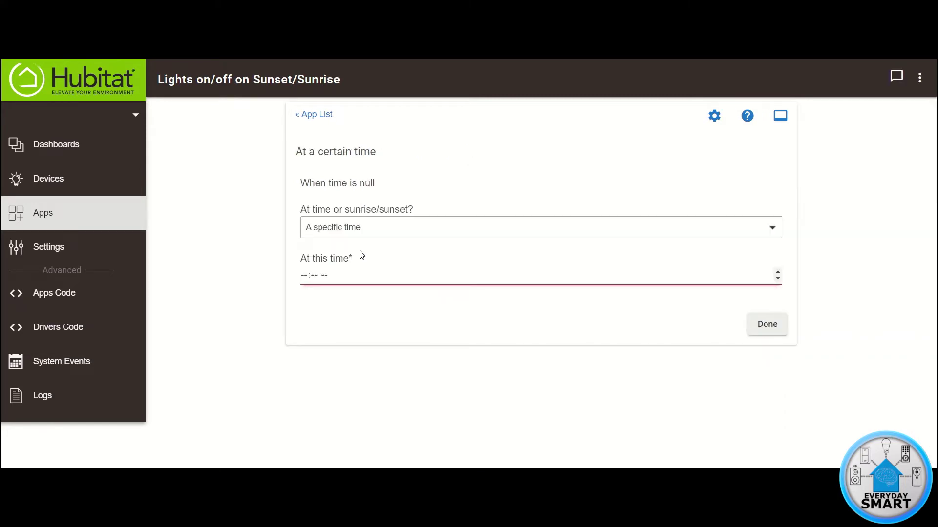
left_click(366, 228)
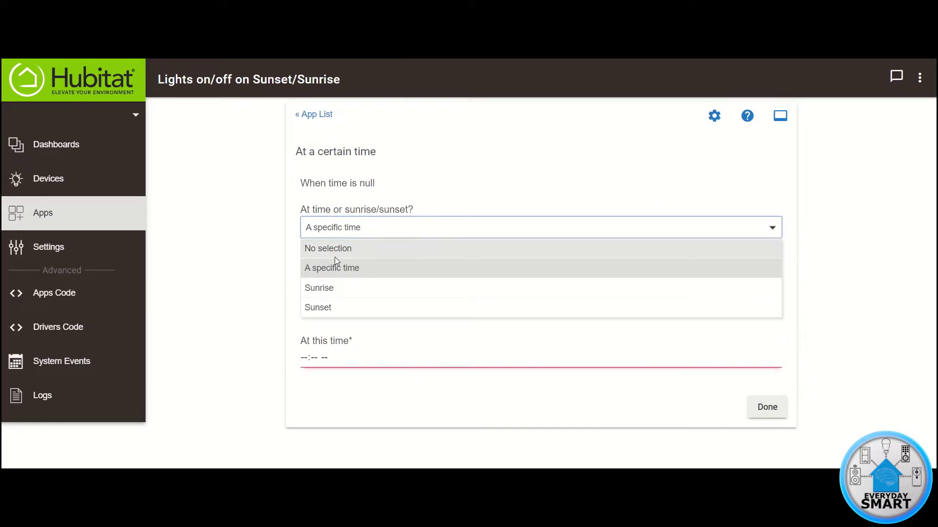
Set the first trigger's time to Sunset, with no offset
left_click(318, 307)
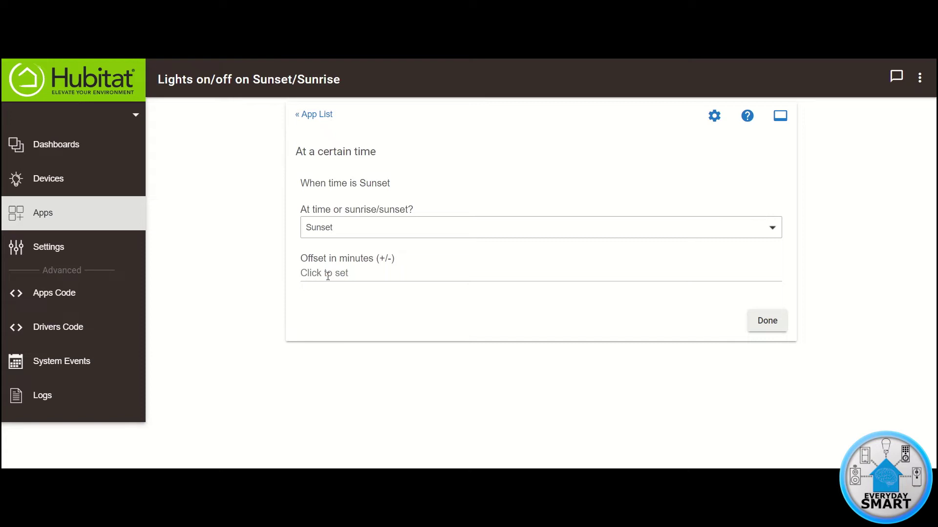
left_click(767, 320)
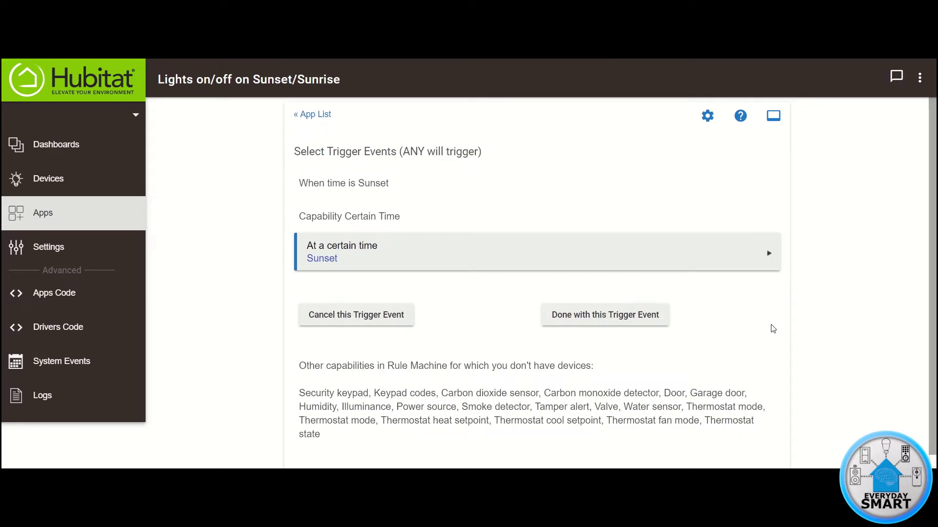
Finish the sunset trigger and add a second Certain Time trigger
left_click(599, 315)
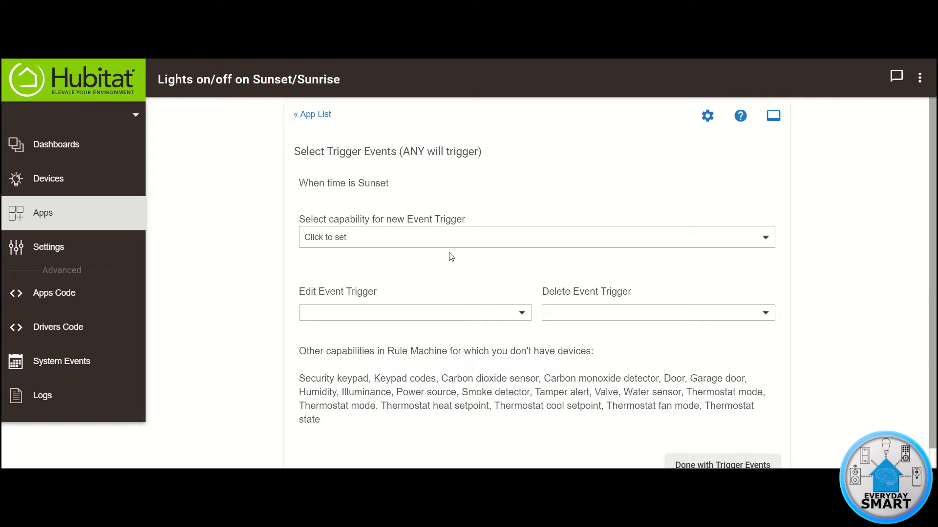
left_click(434, 238)
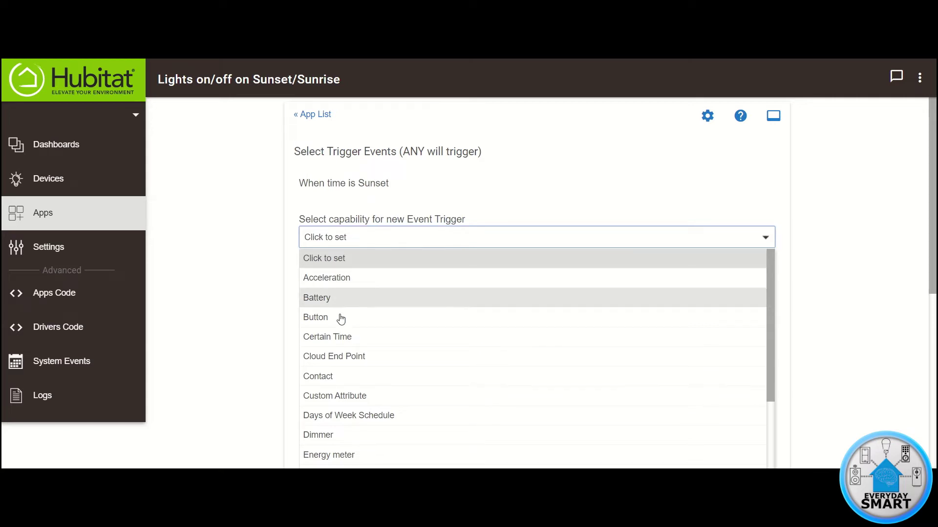
left_click(330, 337)
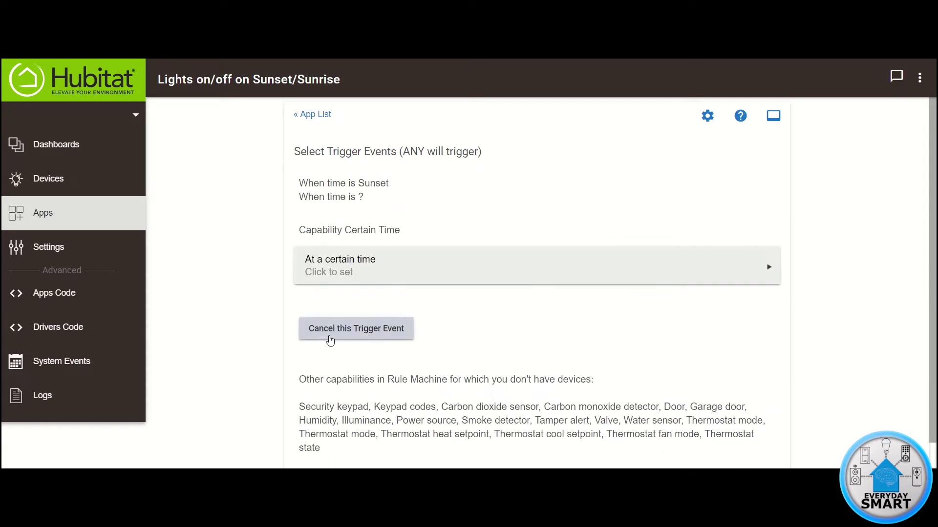
left_click(346, 264)
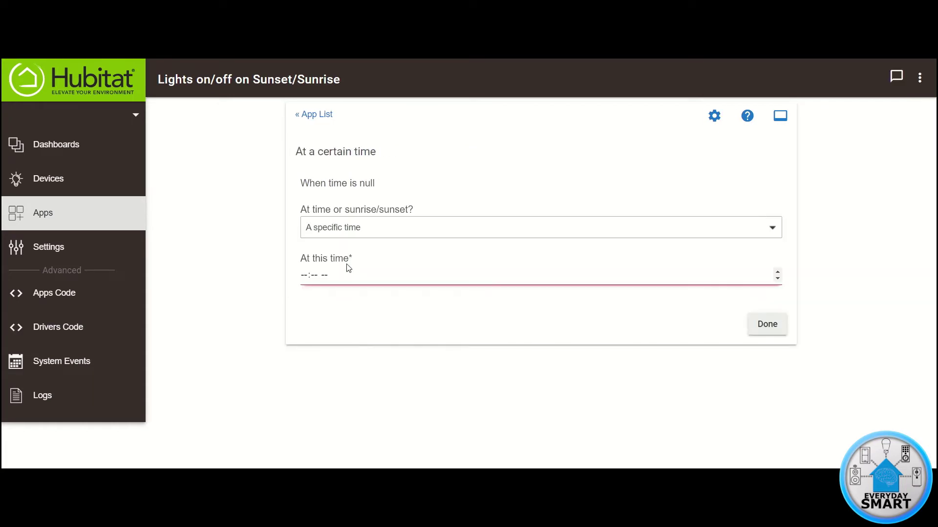
Set the second trigger to Sunrise and finish it
left_click(344, 229)
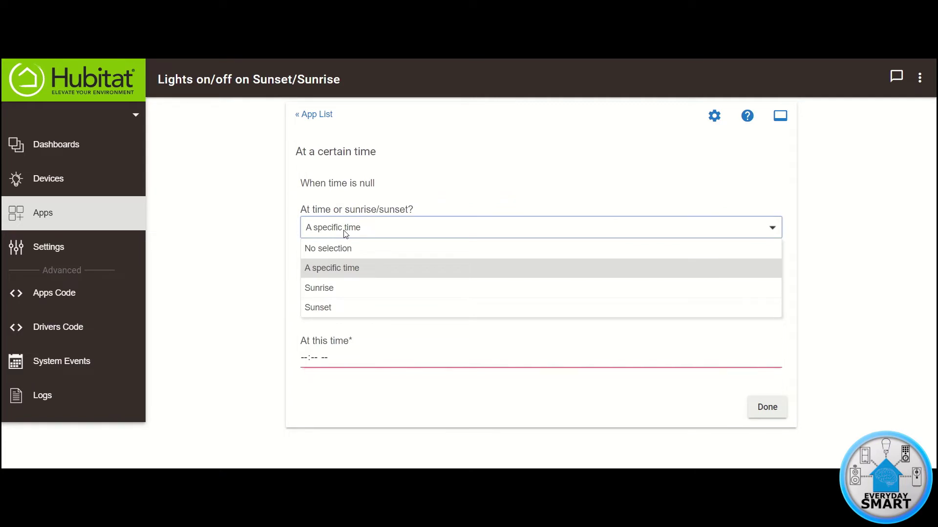
left_click(326, 287)
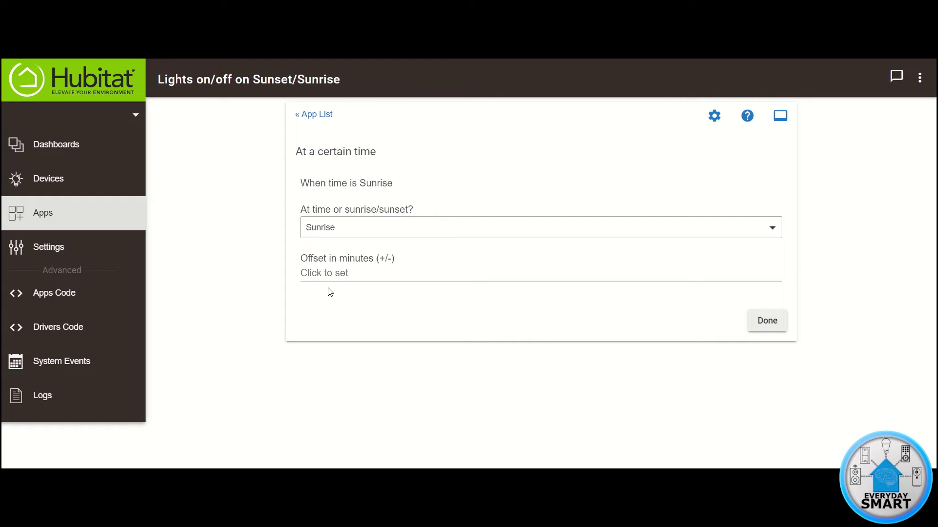
left_click(765, 323)
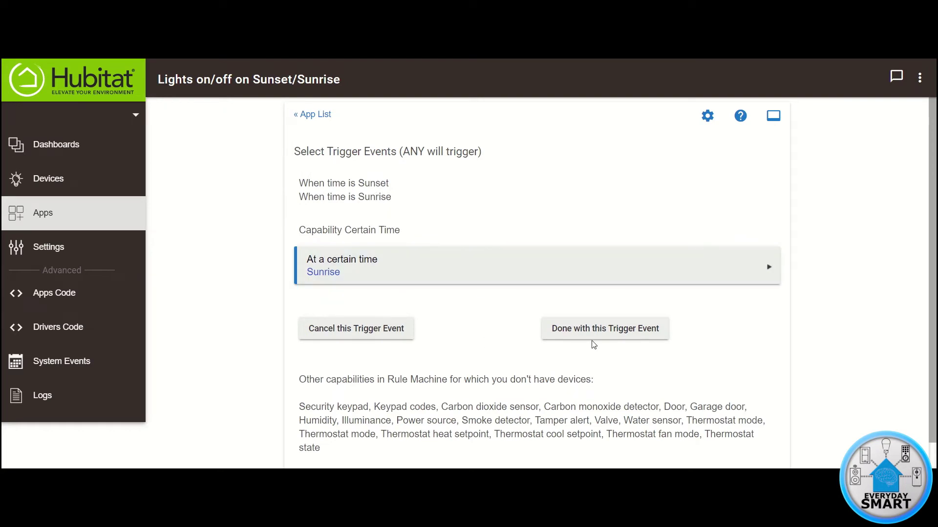
left_click(606, 328)
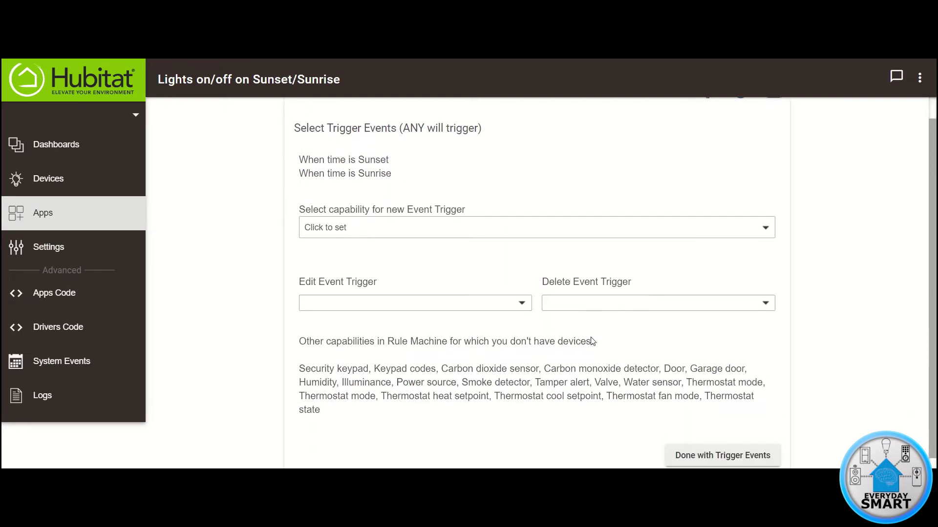
Finish the triggers and add a Conditional Actions 'IF (conditions) THEN' action
left_click(720, 447)
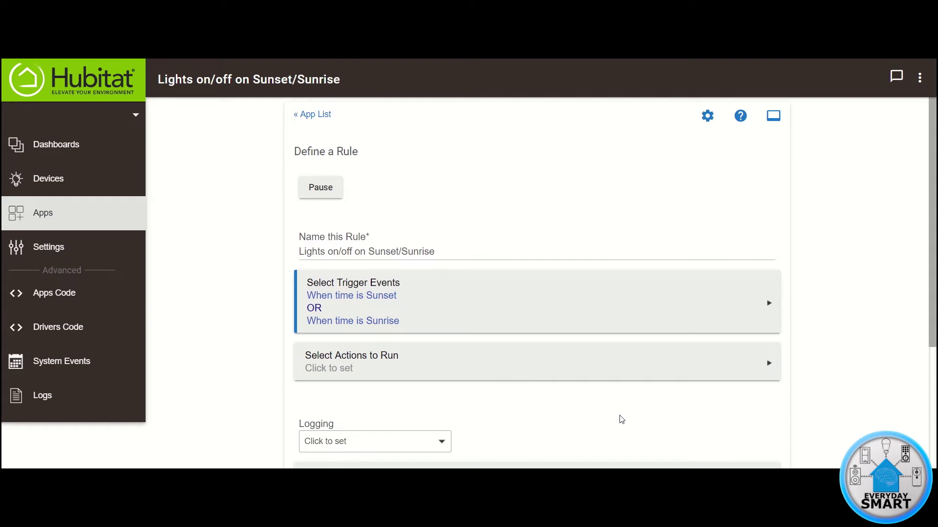
left_click(338, 367)
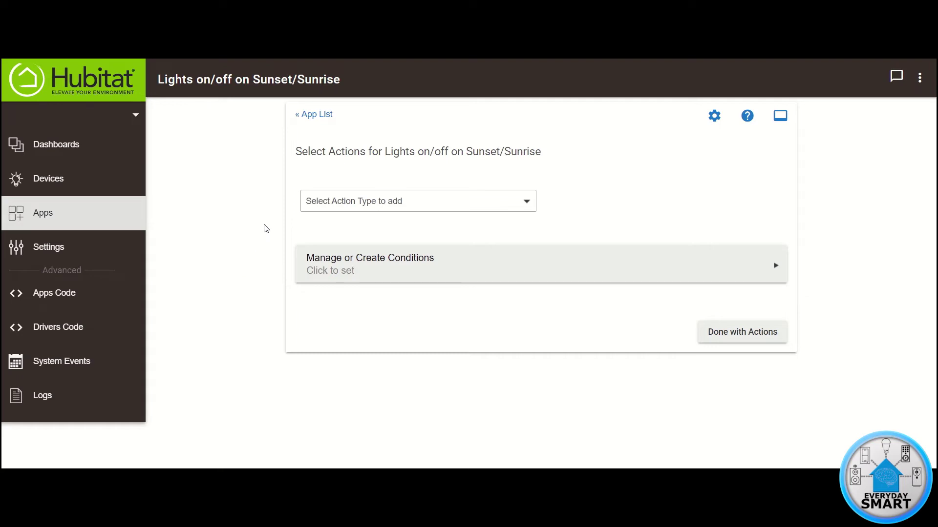
left_click(363, 207)
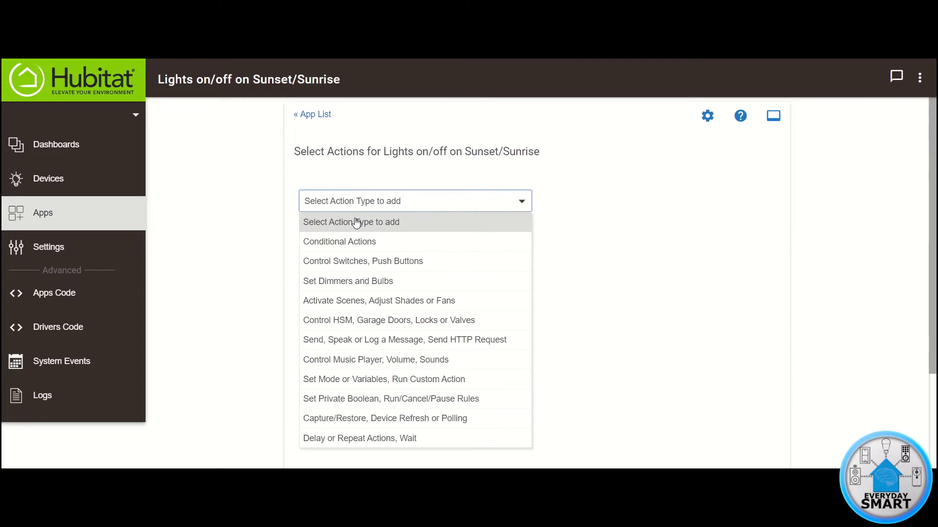
left_click(340, 242)
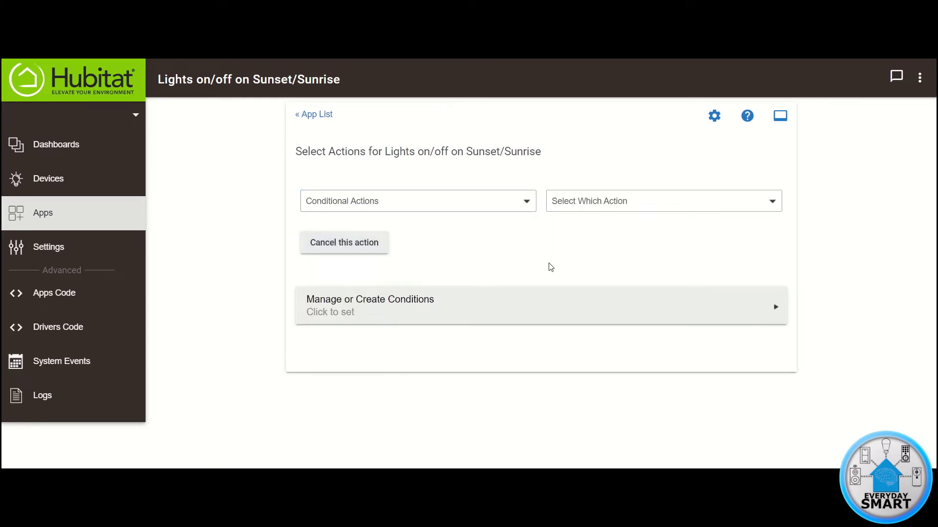
left_click(631, 201)
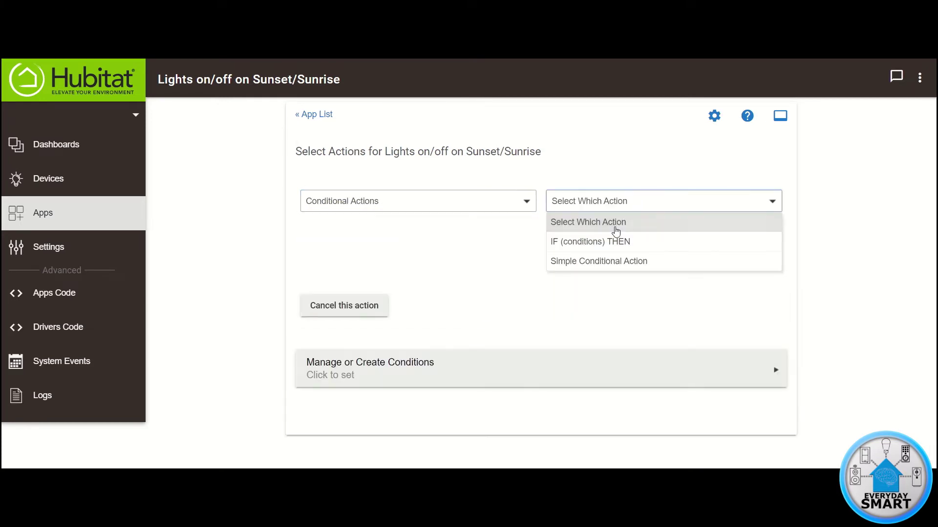
left_click(586, 242)
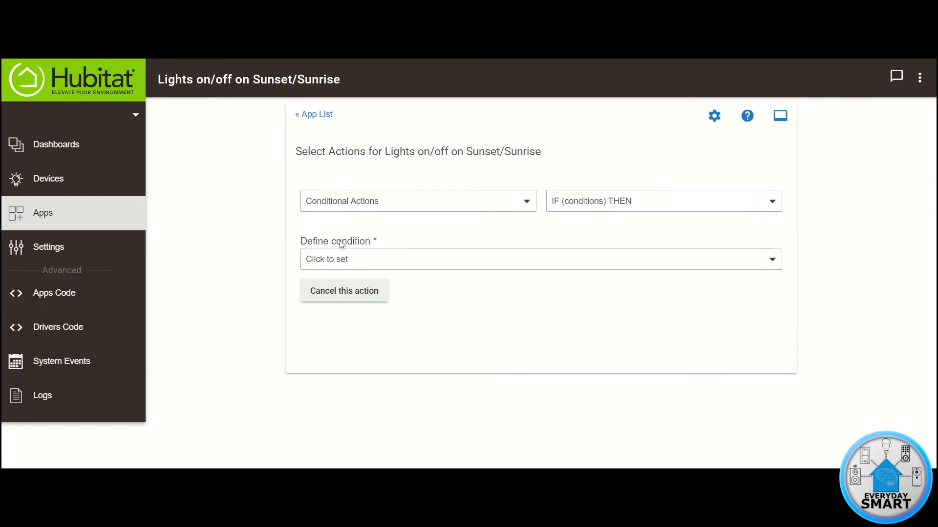
Create a new Time of day condition and set it to Sunset
left_click(358, 262)
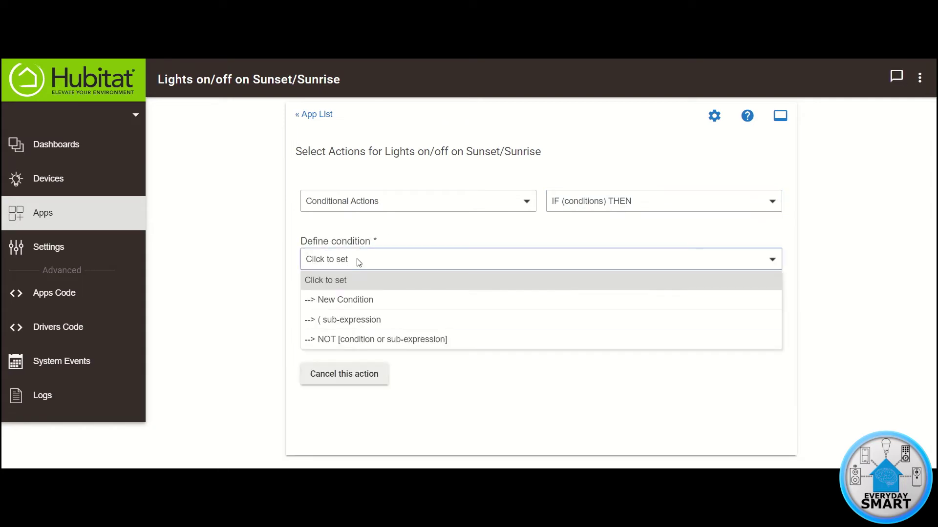
left_click(344, 299)
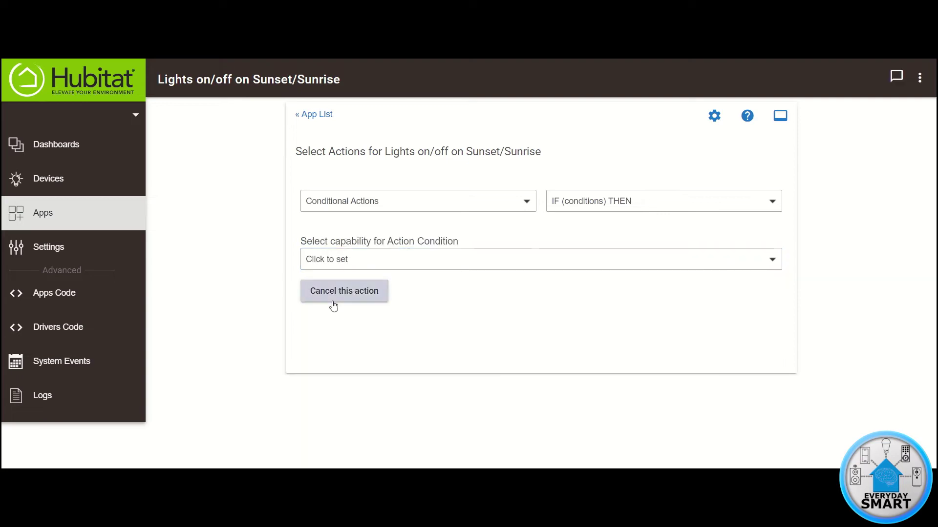
left_click(391, 261)
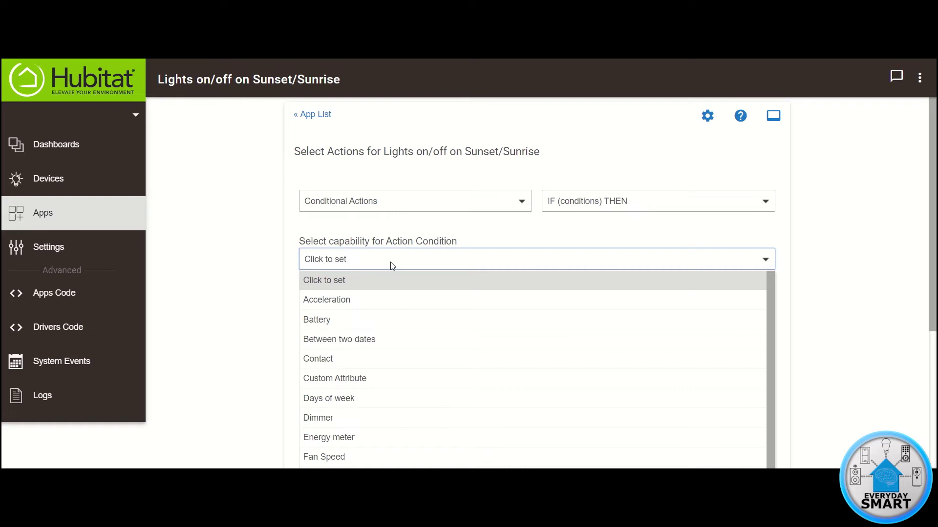
scroll(384, 323, "down", 2)
scroll(384, 326, "down", 2)
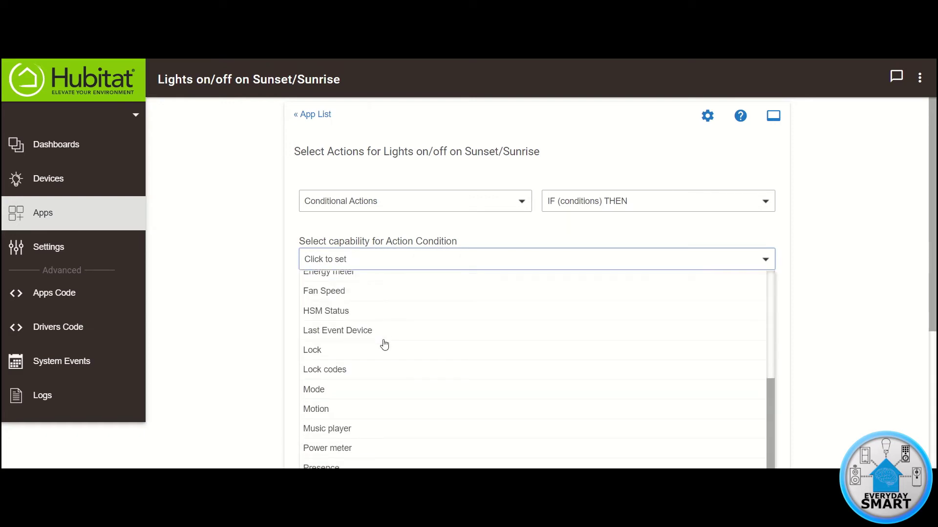
scroll(271, 336, "down", 3)
scroll(293, 345, "down", 1)
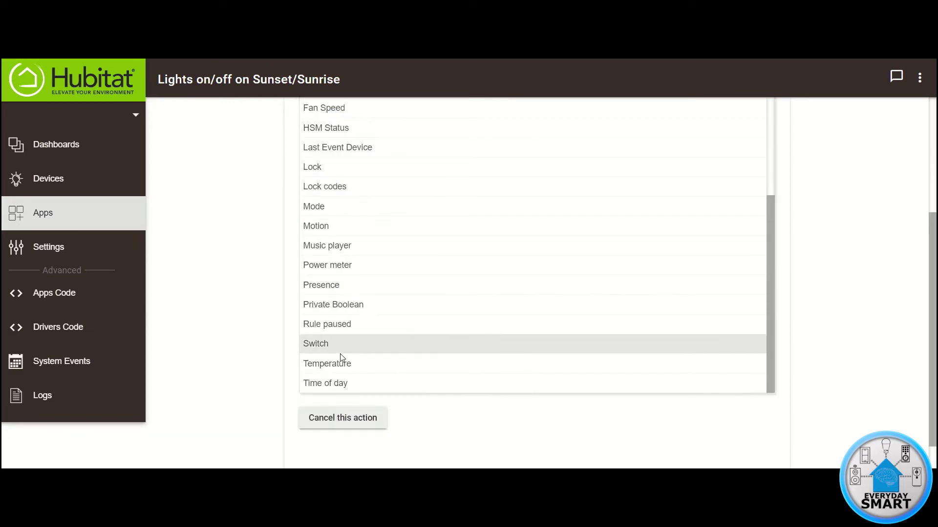
left_click(339, 387)
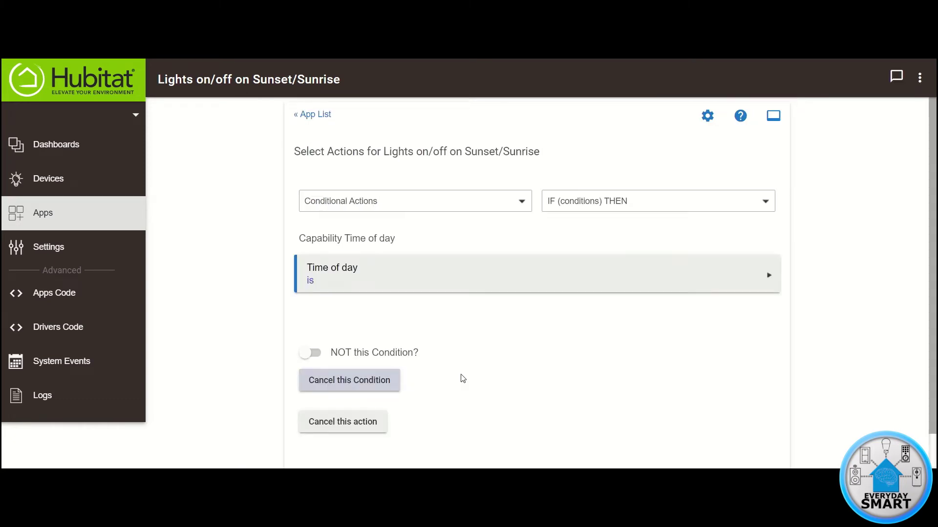
left_click(377, 287)
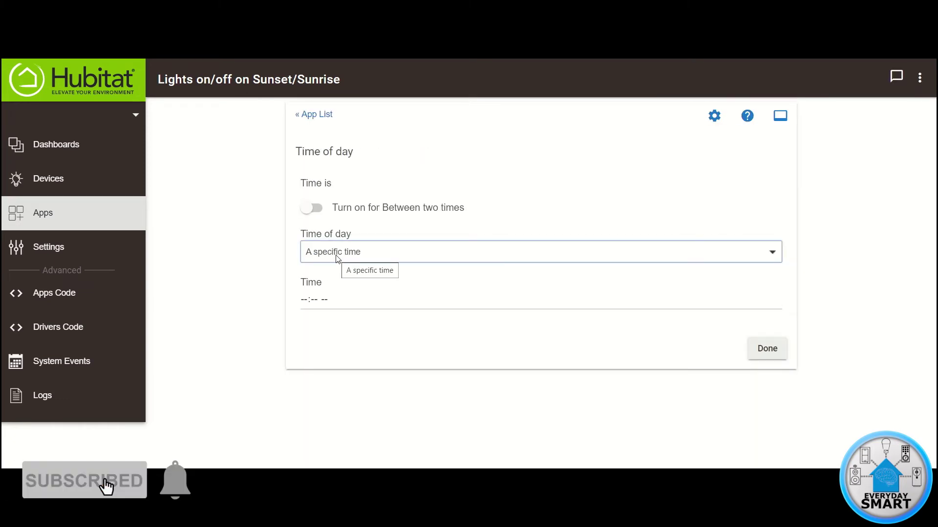
left_click(338, 255)
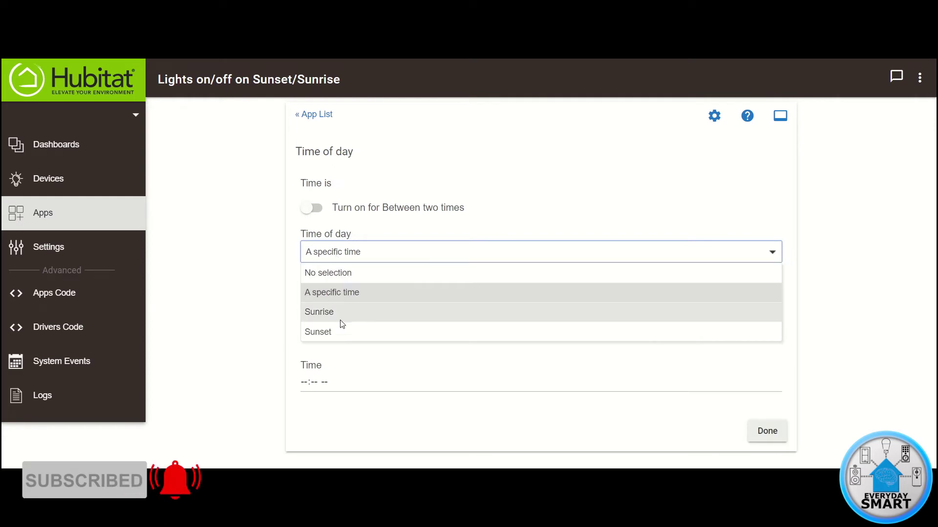
left_click(318, 331)
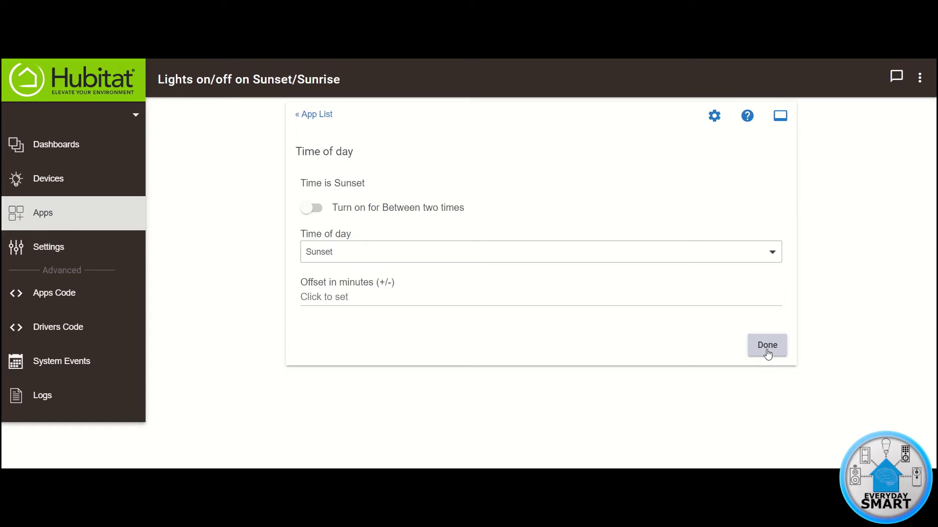
left_click(767, 353)
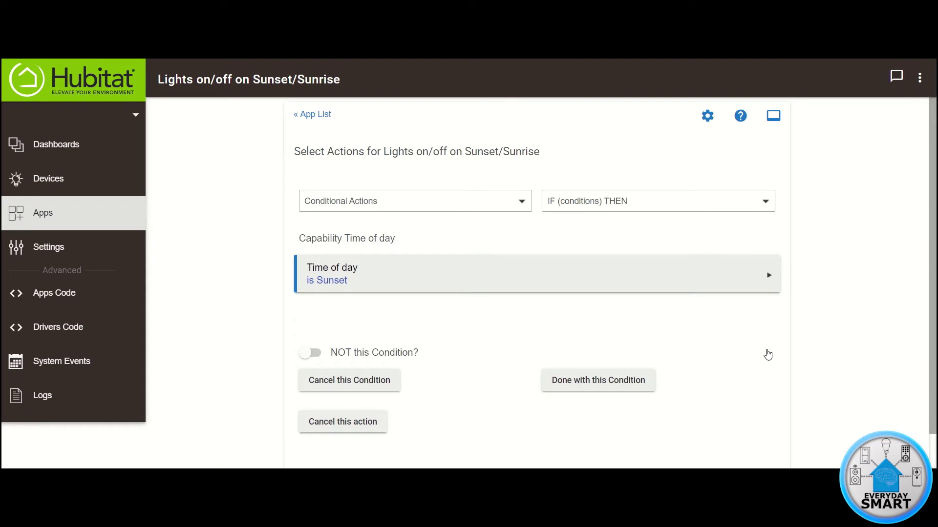
Confirm the Sunset condition and add a 'Turn switches on' action
left_click(580, 380)
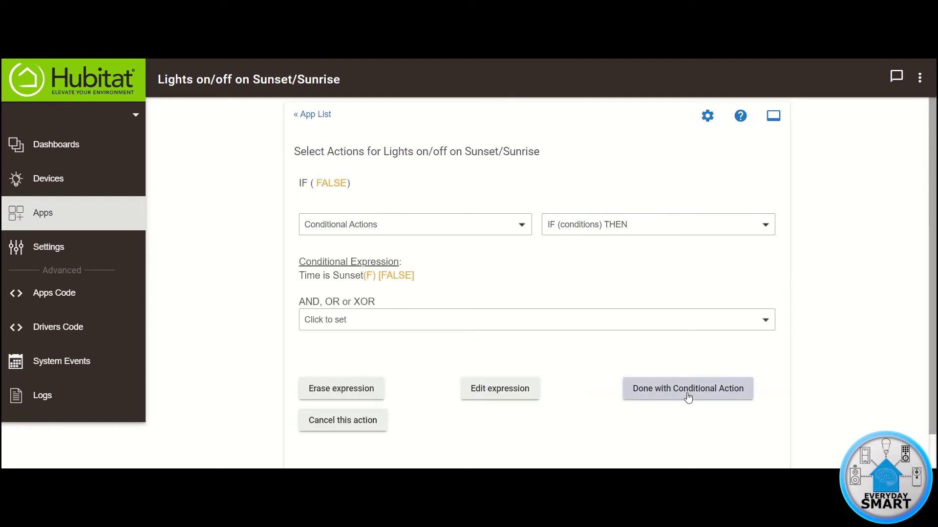
left_click(687, 393)
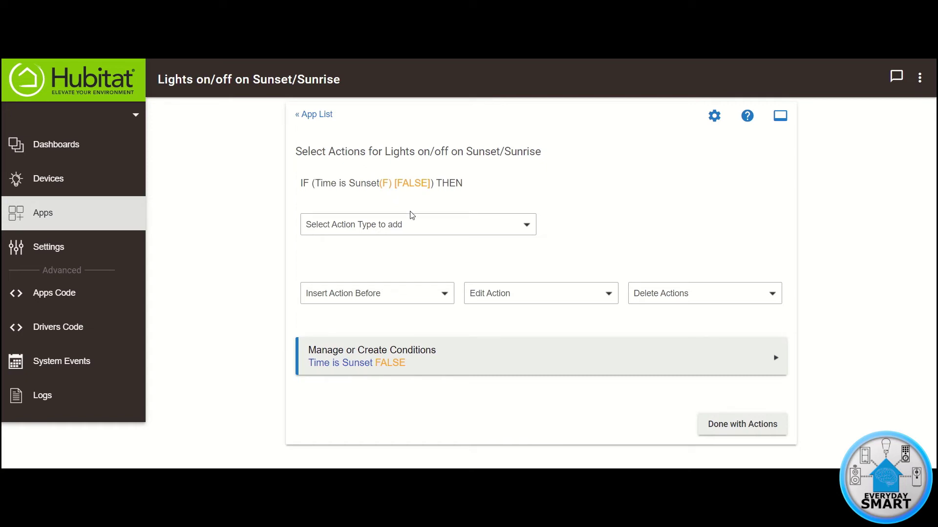
left_click(394, 225)
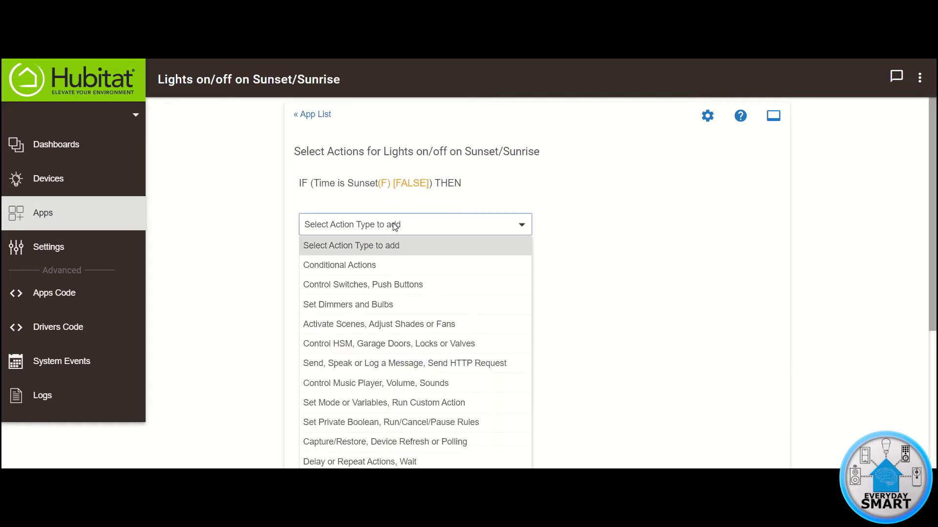
left_click(359, 285)
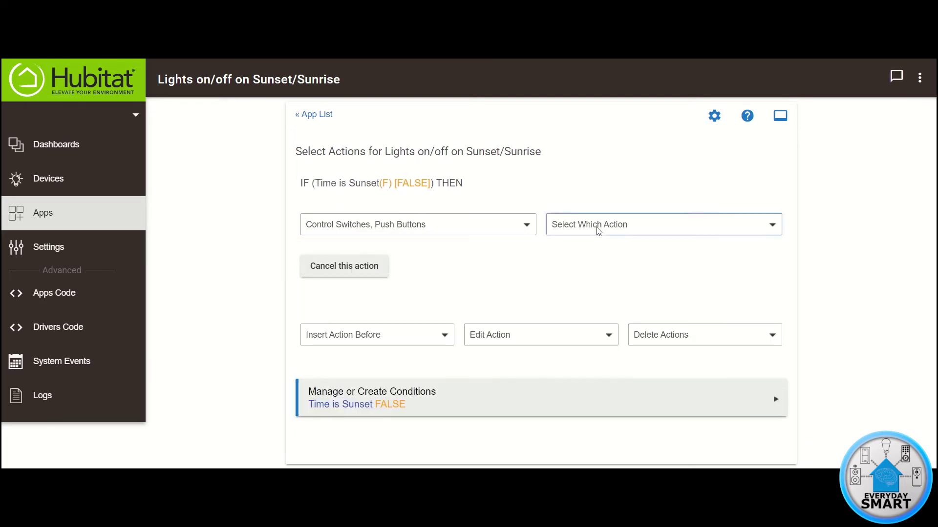
left_click(602, 224)
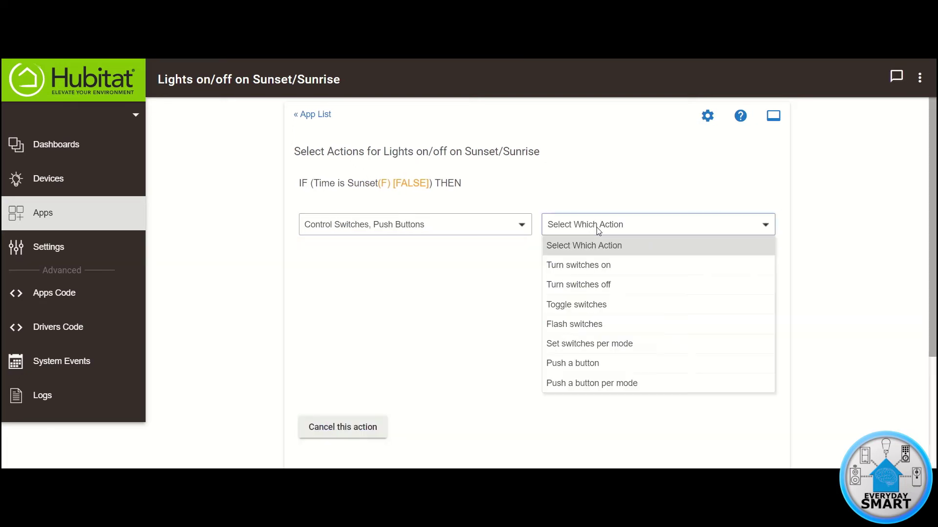
left_click(574, 265)
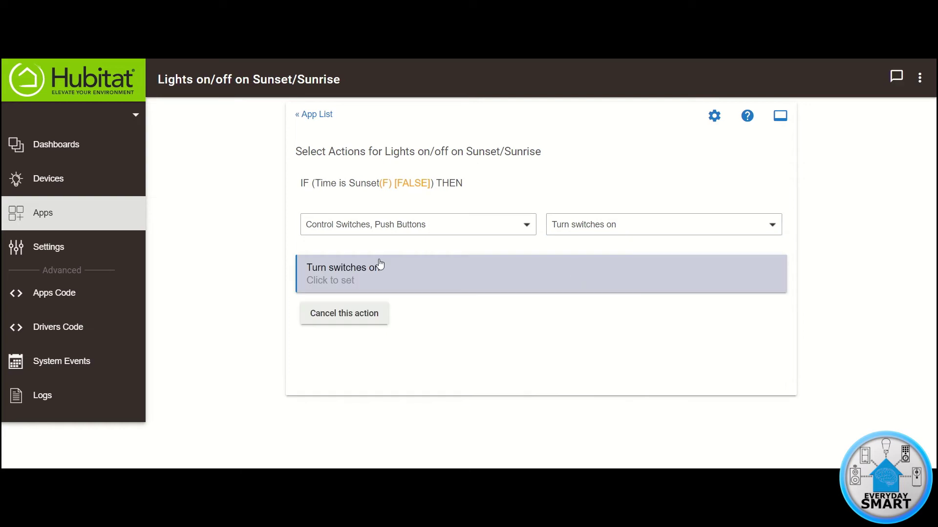
Choose Porch Light and Driveway Light as the switches to turn on
left_click(348, 281)
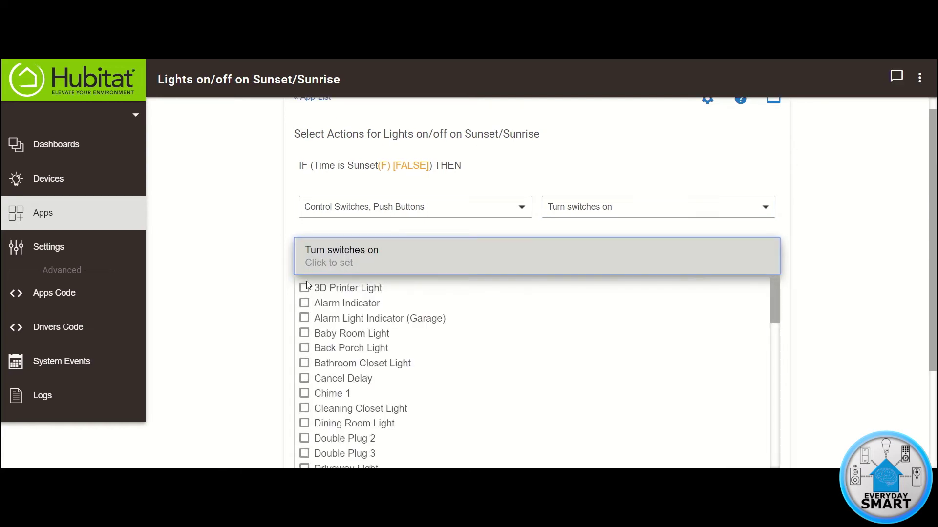
scroll(249, 303, "down", 1)
scroll(348, 282, "down", 3)
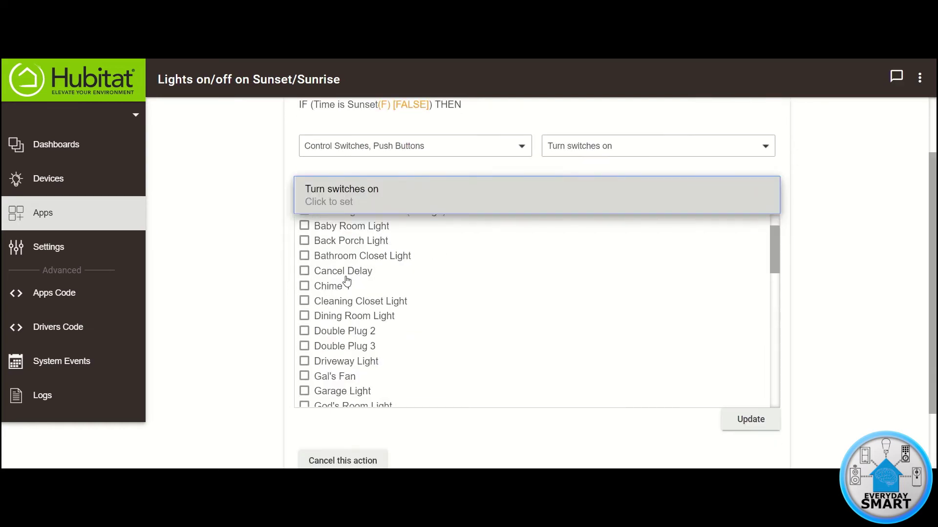
scroll(349, 282, "down", 4)
scroll(353, 284, "down", 3)
scroll(352, 283, "down", 1)
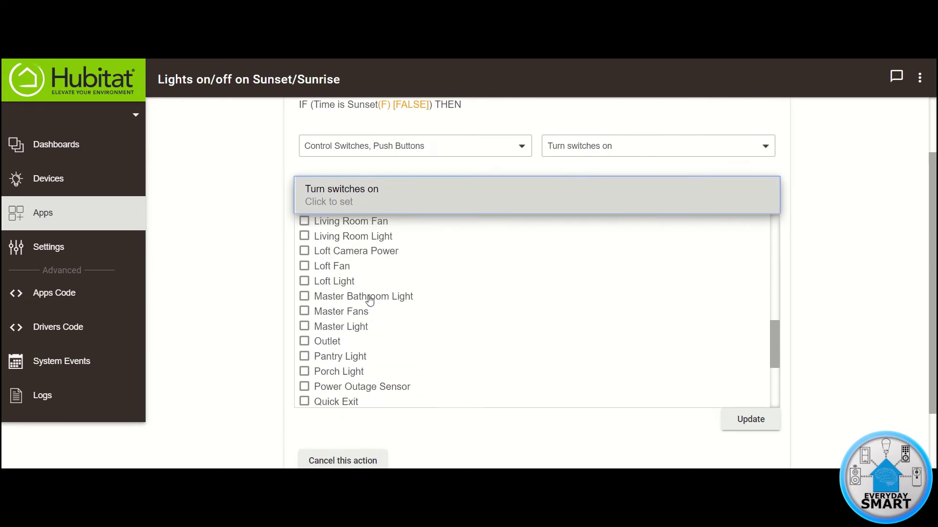
left_click(305, 372)
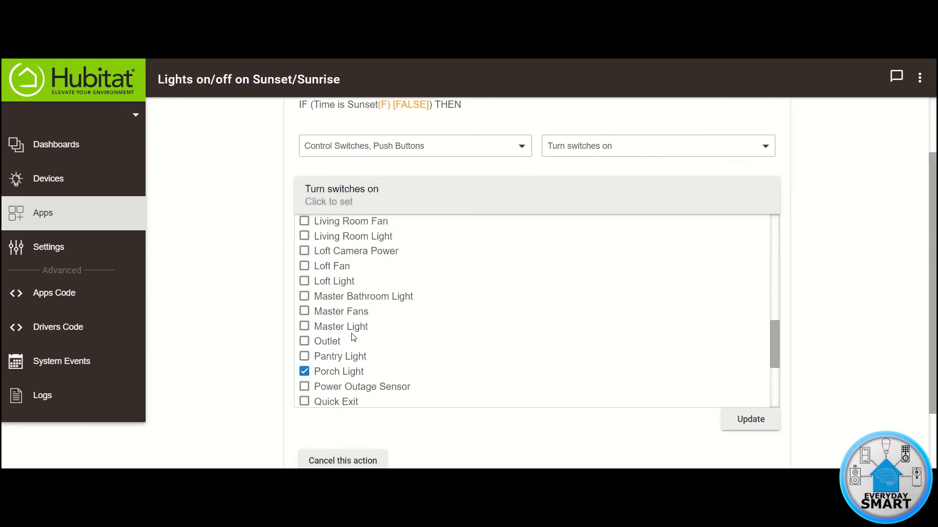
scroll(351, 340, "up", 3)
scroll(352, 337, "up", 2)
scroll(353, 333, "up", 3)
scroll(352, 330, "up", 2)
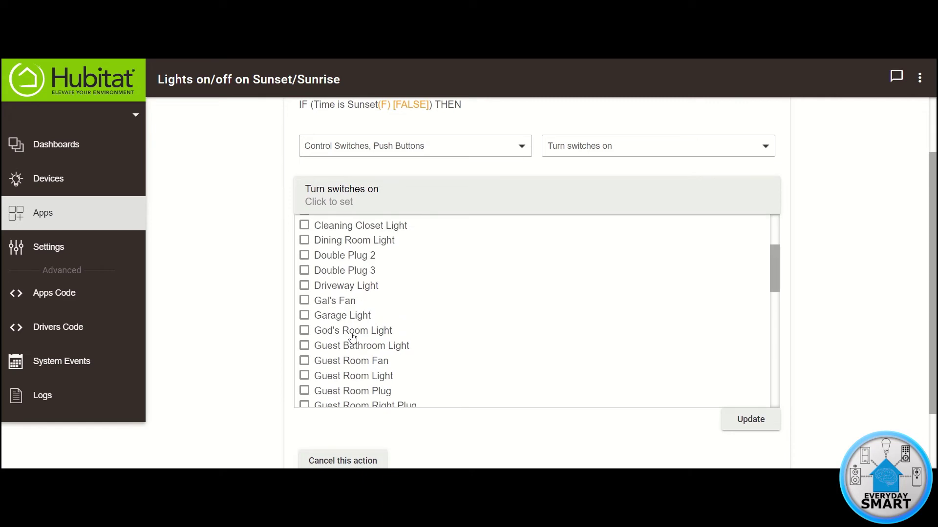
left_click(304, 286)
scroll(371, 302, "down", 3)
scroll(370, 302, "down", 3)
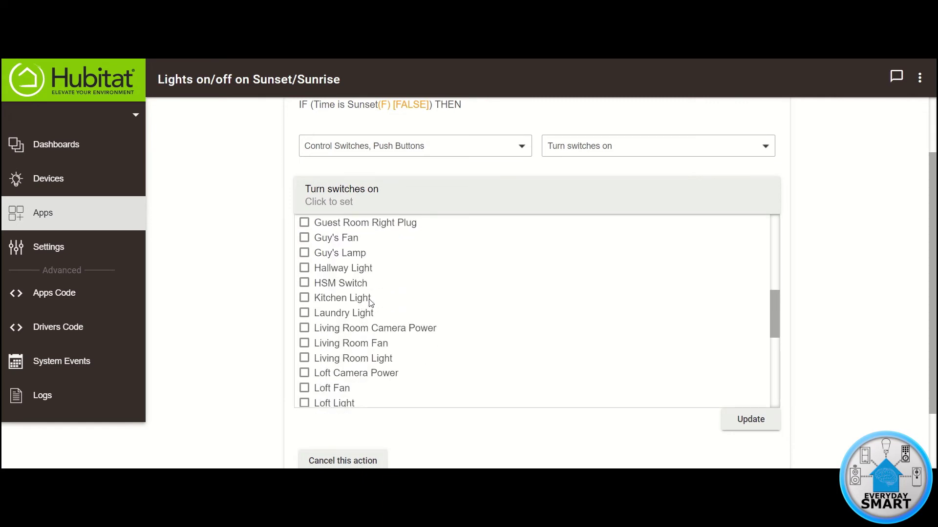
scroll(370, 302, "down", 2)
scroll(370, 301, "down", 3)
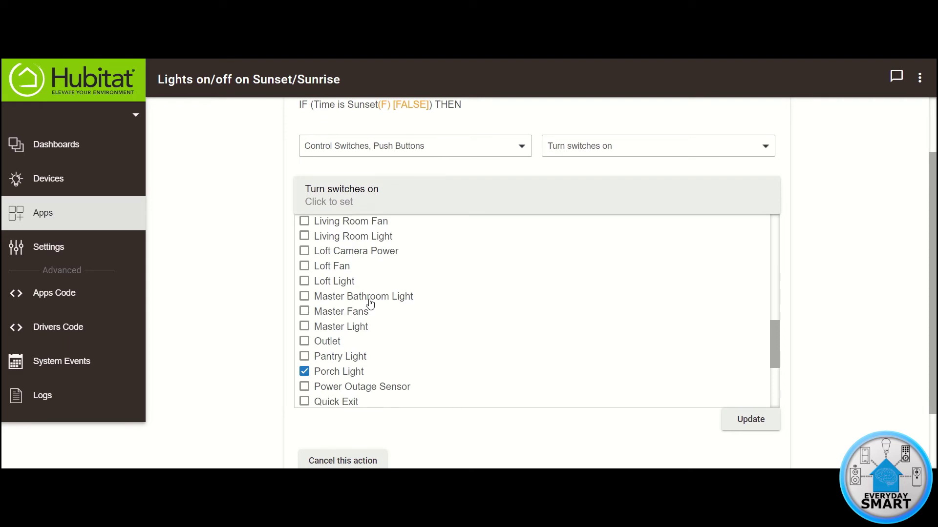
left_click(750, 419)
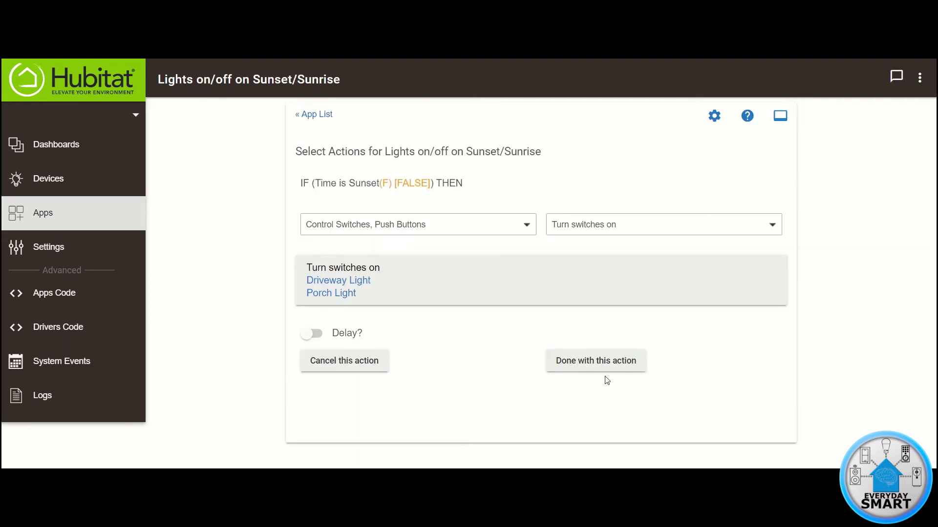
left_click(595, 361)
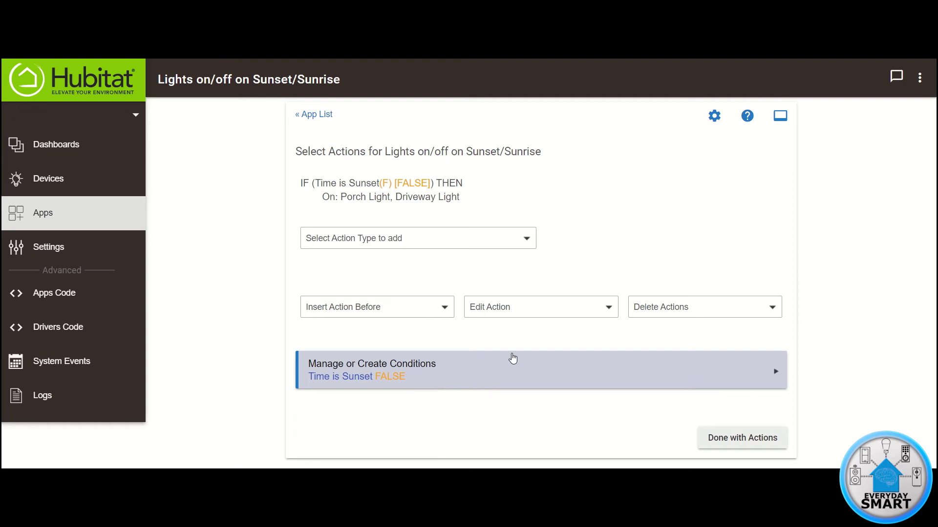
Add a Conditional Actions 'ELSE' entry after the lights-on action
left_click(437, 242)
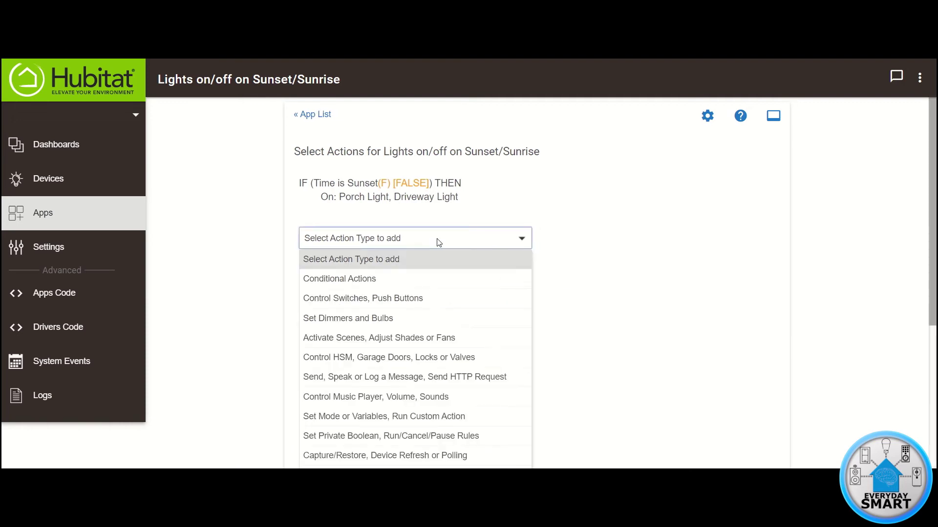
left_click(365, 280)
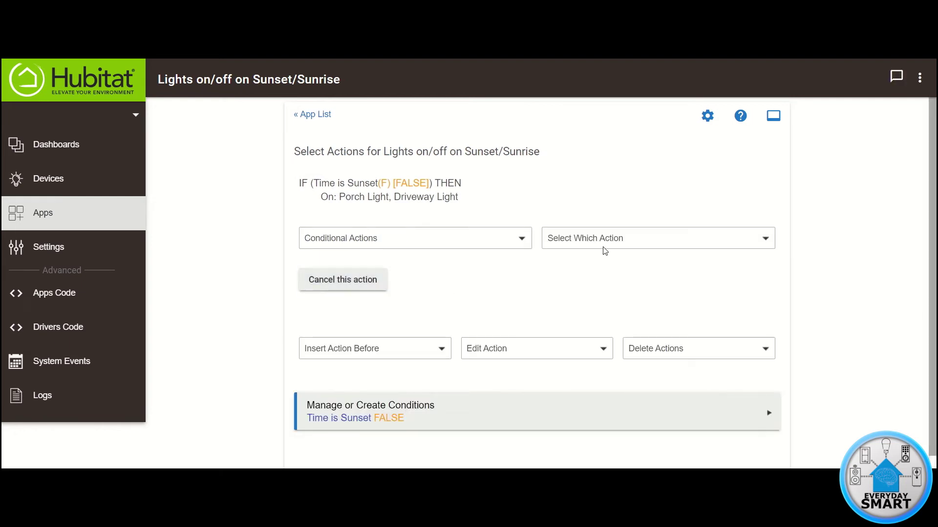
left_click(628, 238)
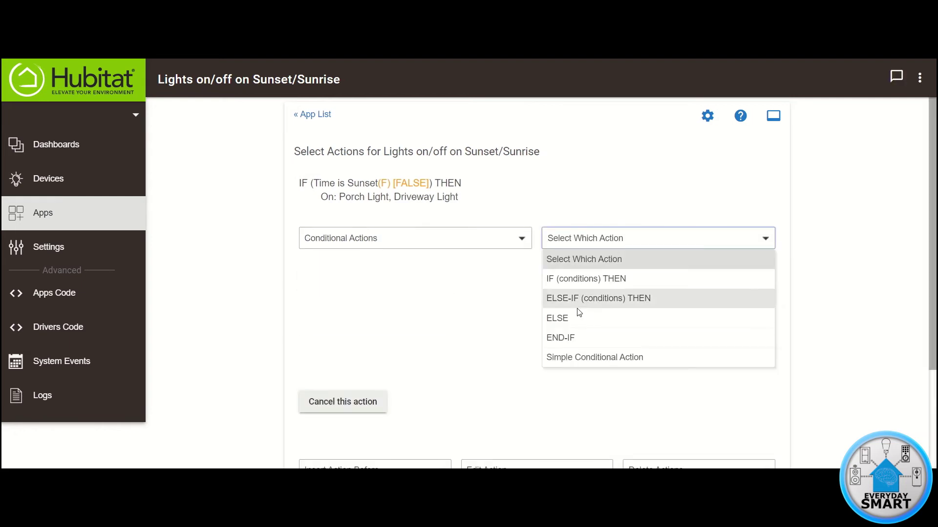
left_click(565, 318)
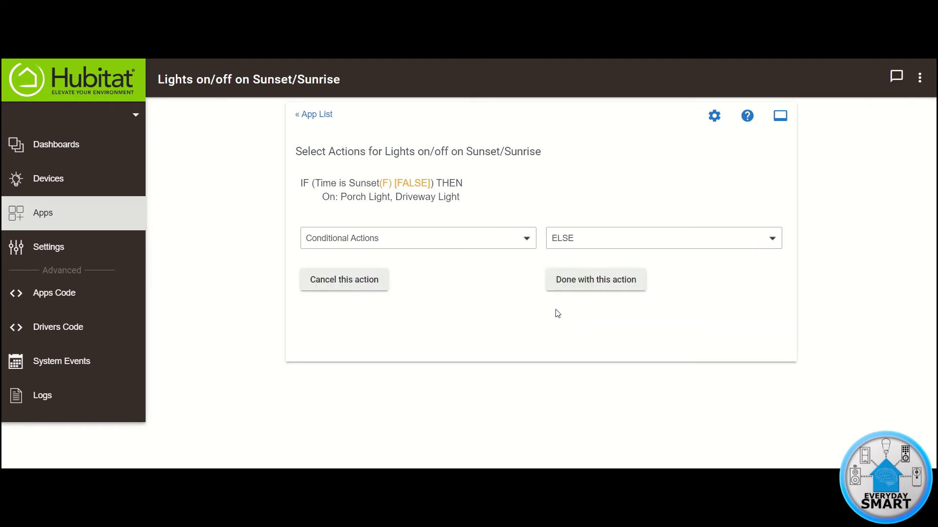
left_click(601, 279)
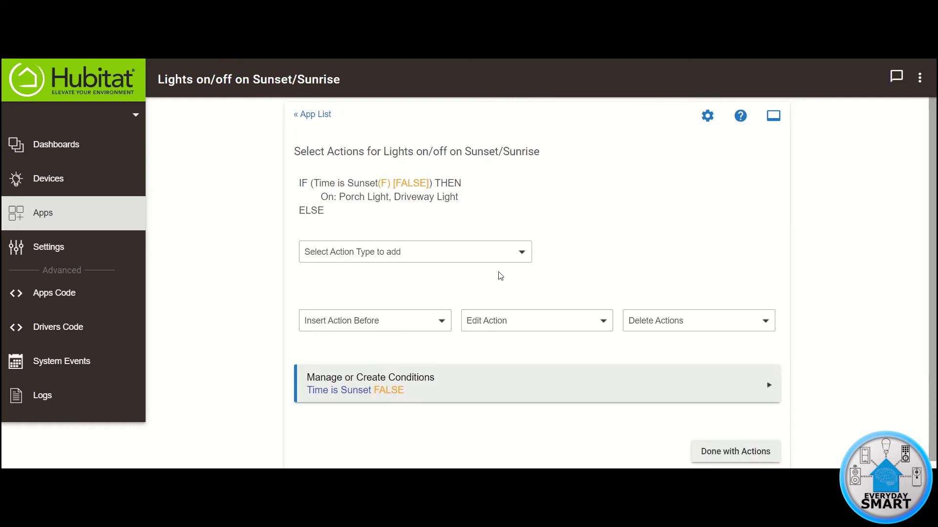
Add a 'Turn switches off' action under ELSE
left_click(426, 254)
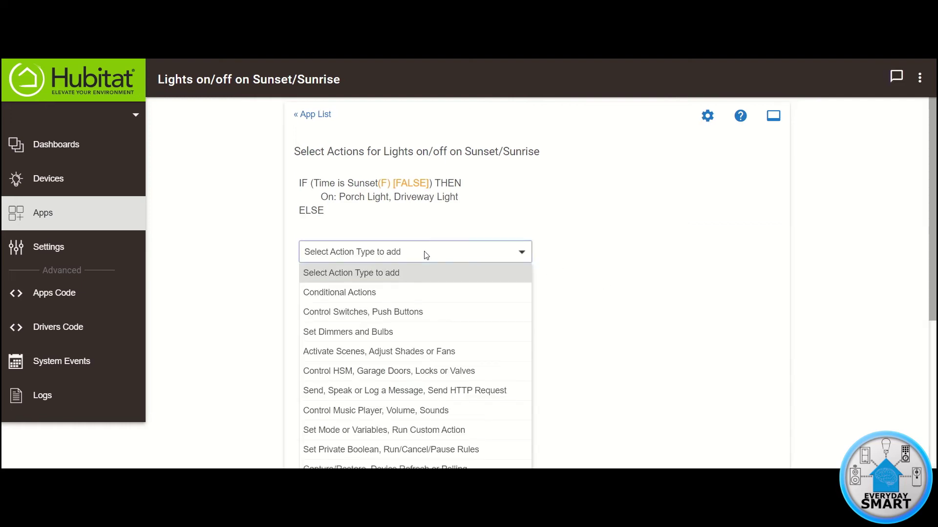
left_click(363, 311)
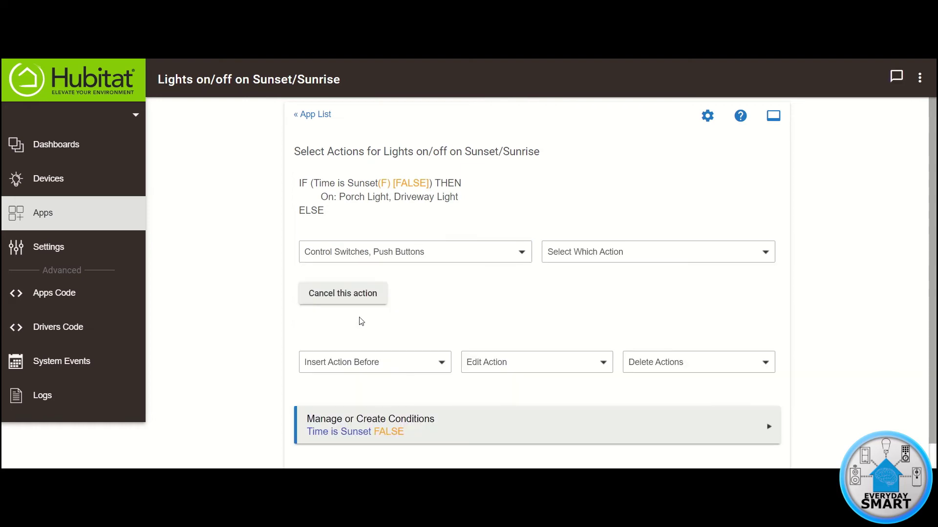
left_click(635, 253)
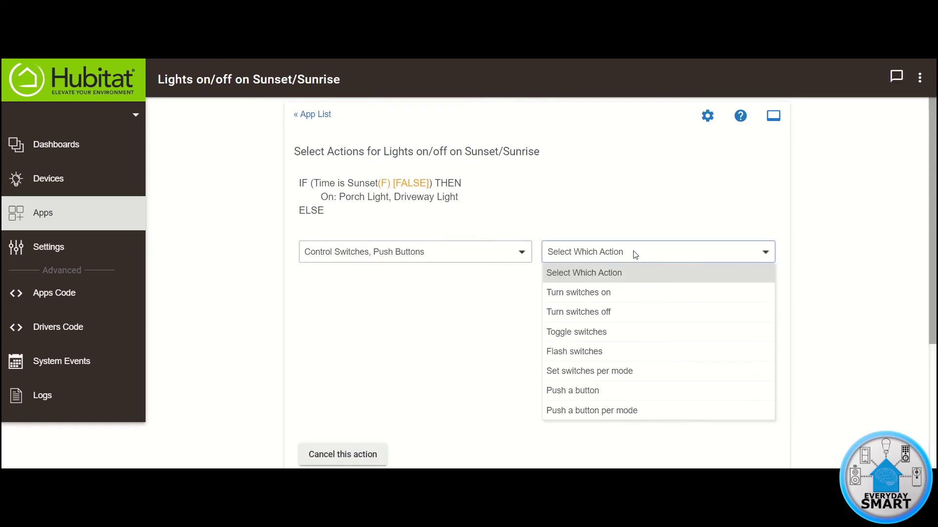
left_click(597, 313)
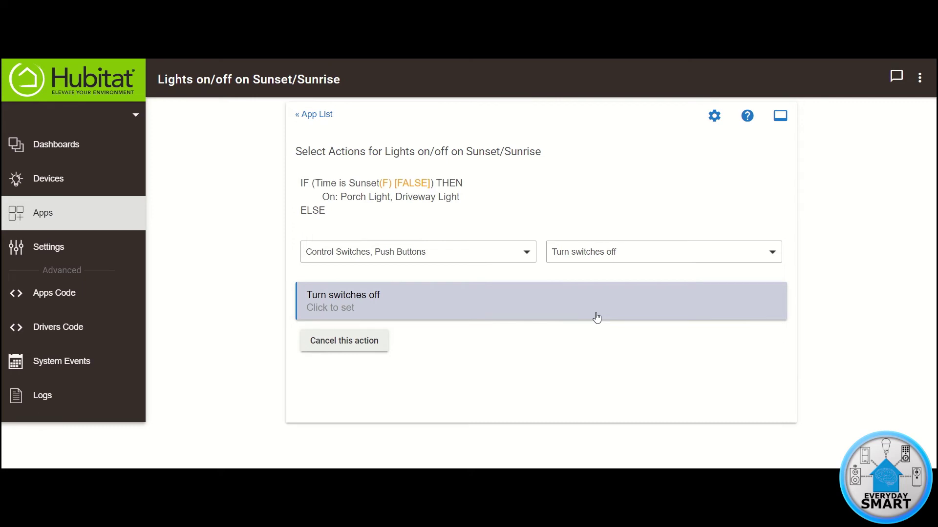
Choose Driveway Light and Porch Light as the switches to turn off
left_click(351, 307)
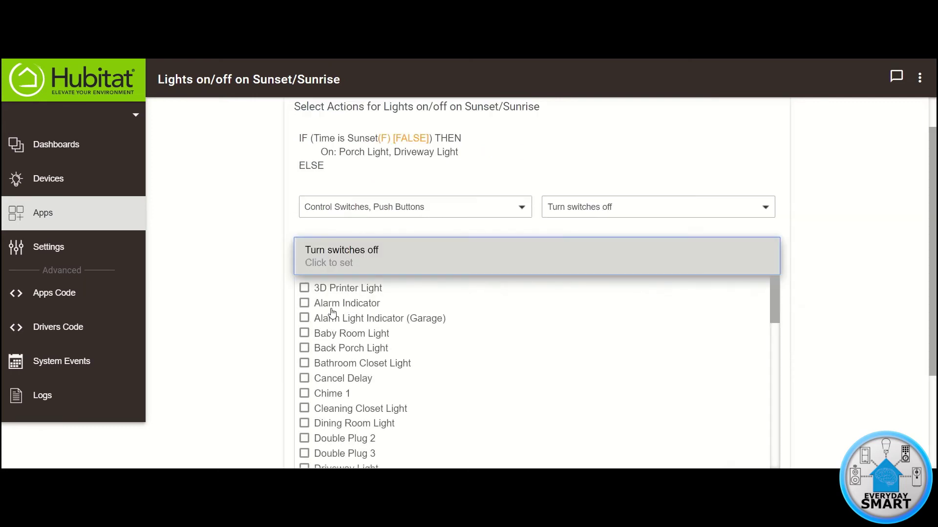
scroll(332, 311, "down", 3)
scroll(364, 294, "down", 3)
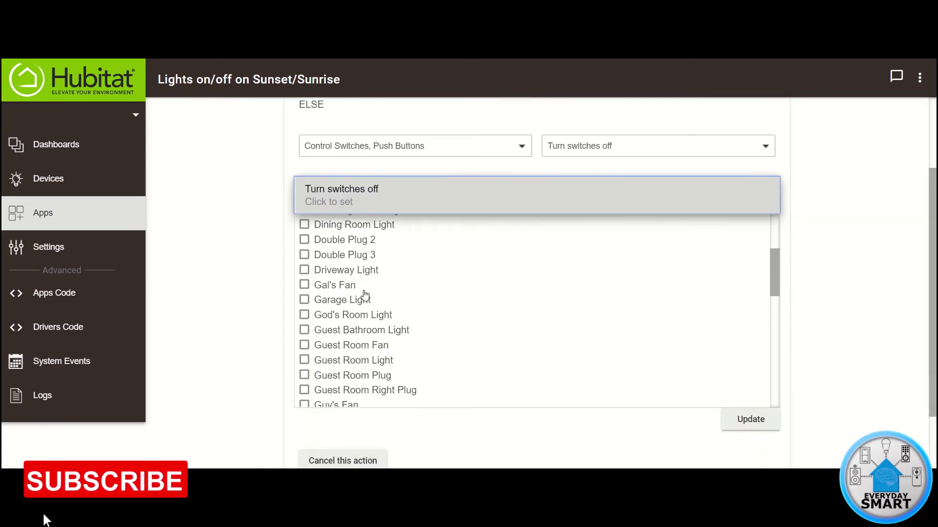
scroll(364, 294, "down", 3)
scroll(381, 305, "down", 2)
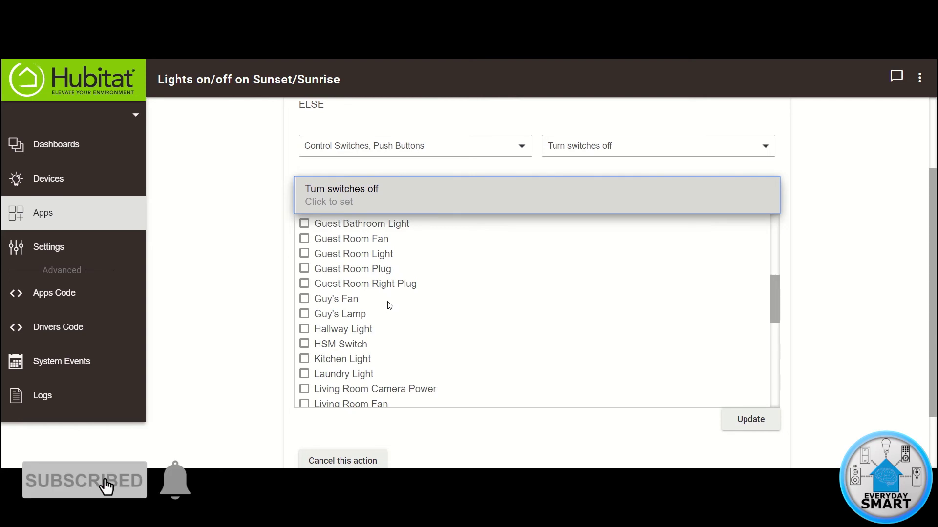
scroll(388, 306, "up", 3)
scroll(381, 304, "up", 2)
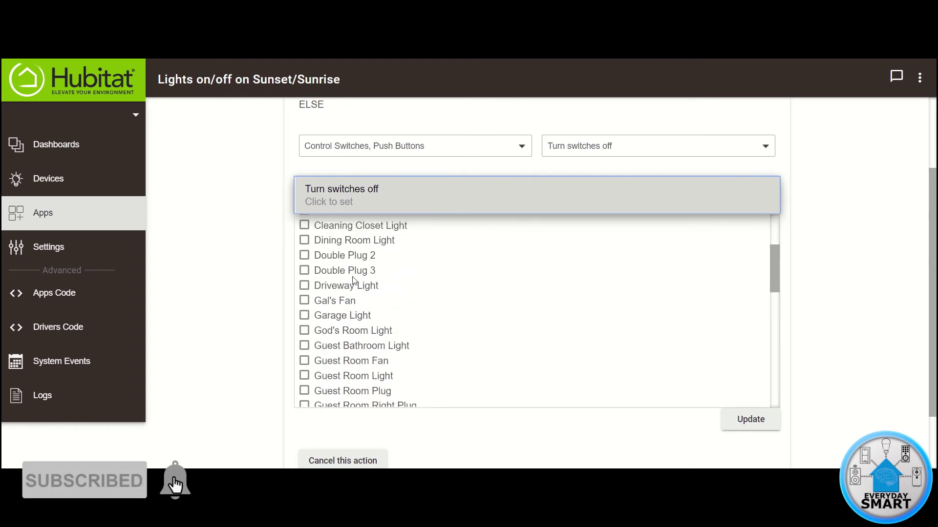
left_click(305, 286)
scroll(381, 316, "down", 3)
scroll(385, 319, "down", 3)
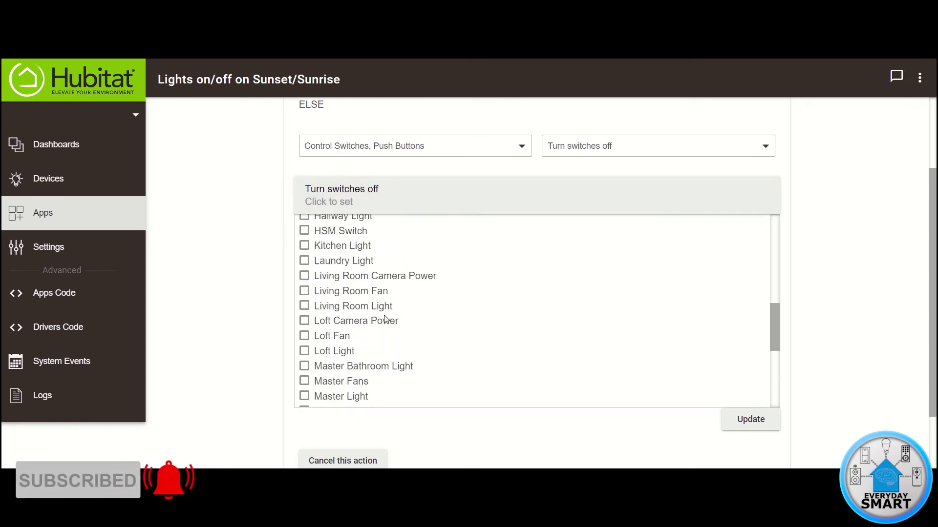
scroll(385, 320, "down", 2)
left_click(304, 371)
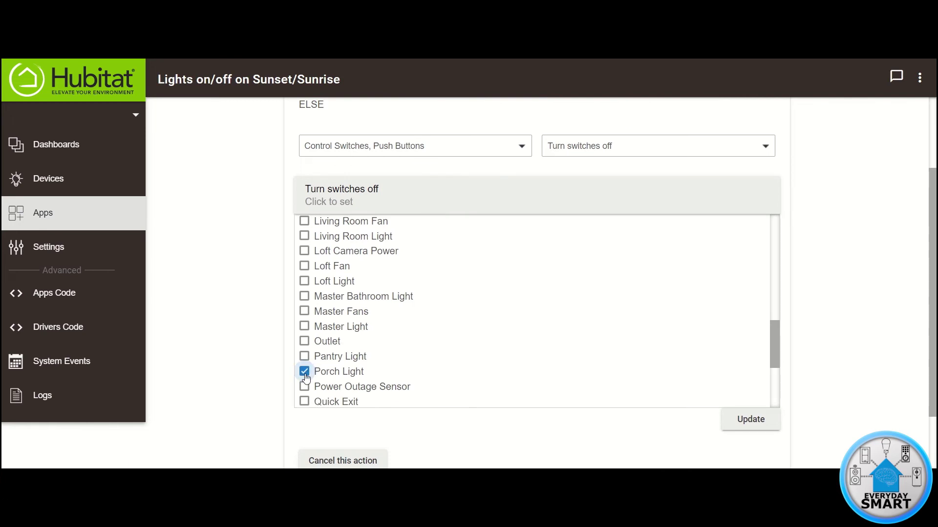
left_click(750, 418)
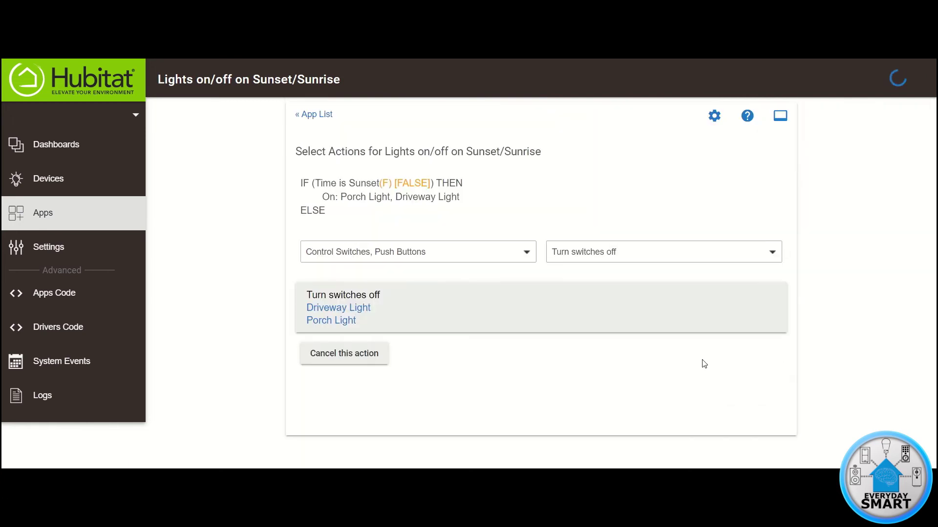
left_click(587, 386)
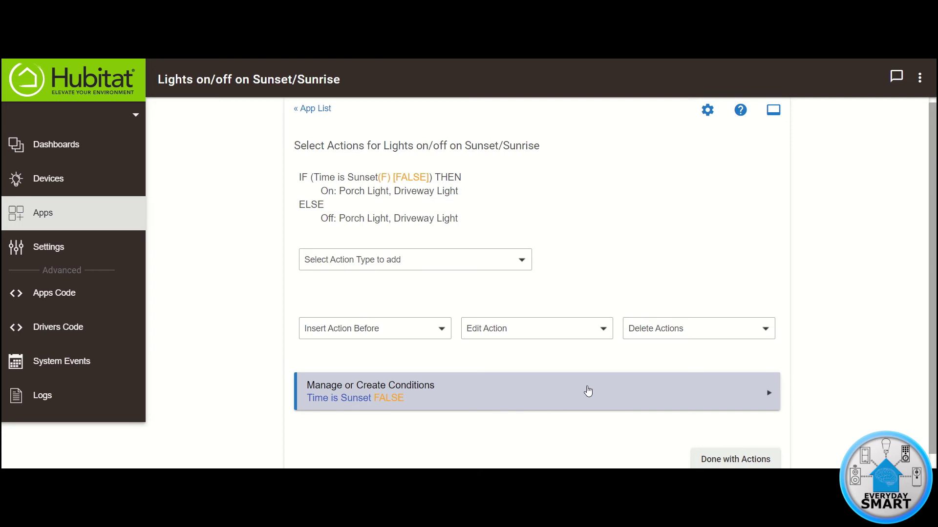
Add a Conditional Actions 'END-IF' entry, then finish with Done with Actions
left_click(438, 259)
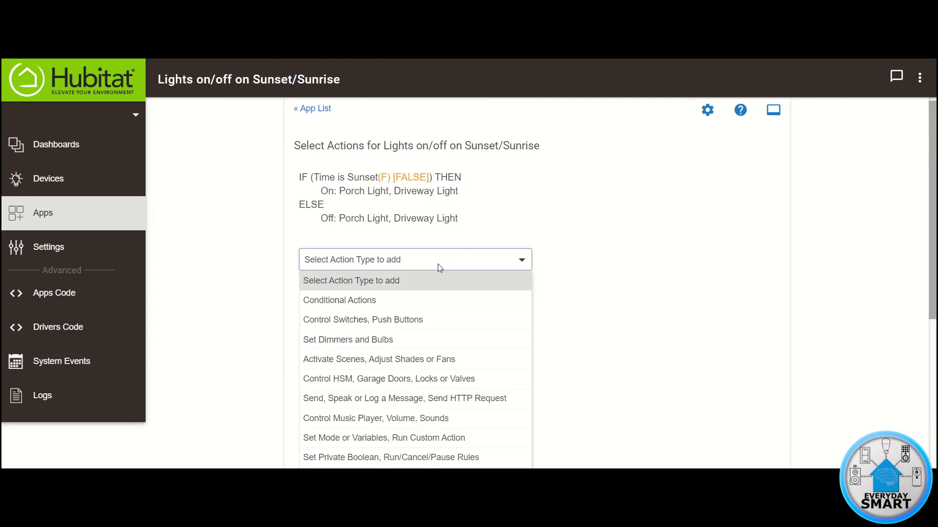
left_click(339, 300)
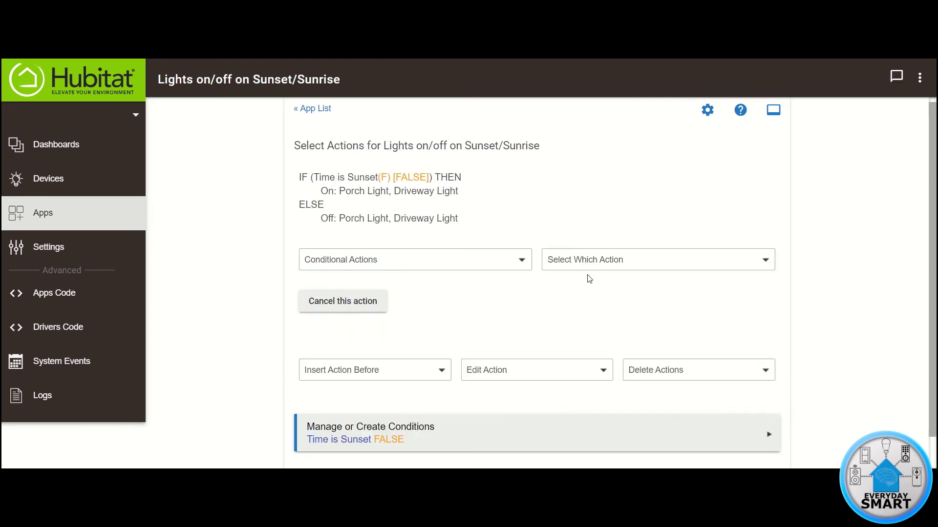
left_click(611, 261)
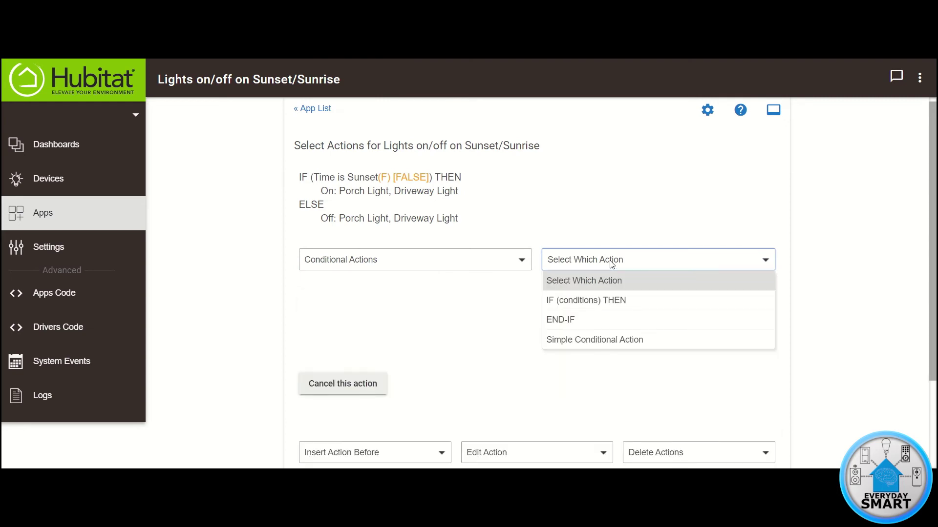
left_click(563, 320)
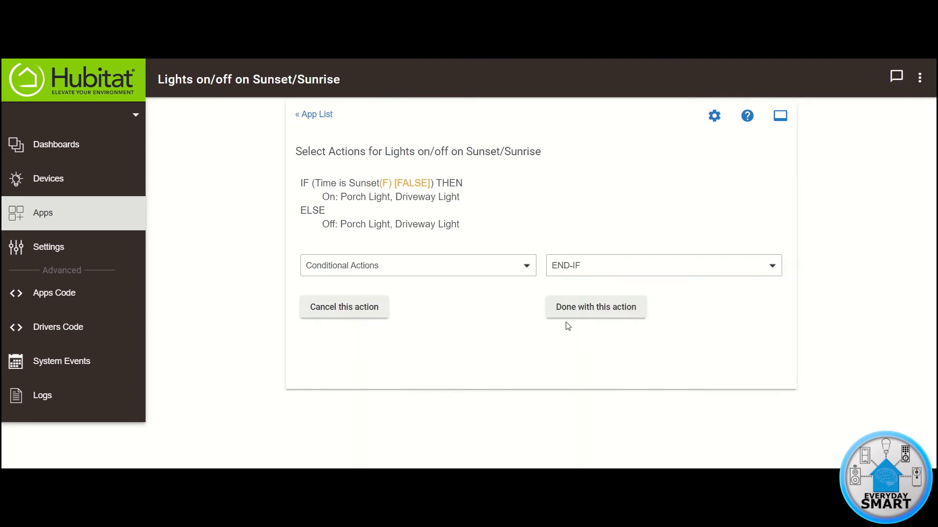
left_click(599, 310)
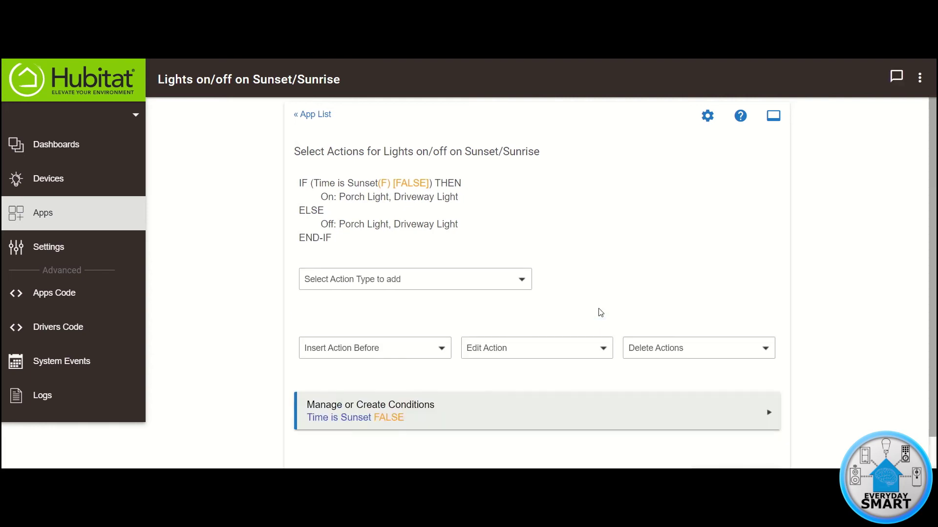
scroll(599, 313, "down", 2)
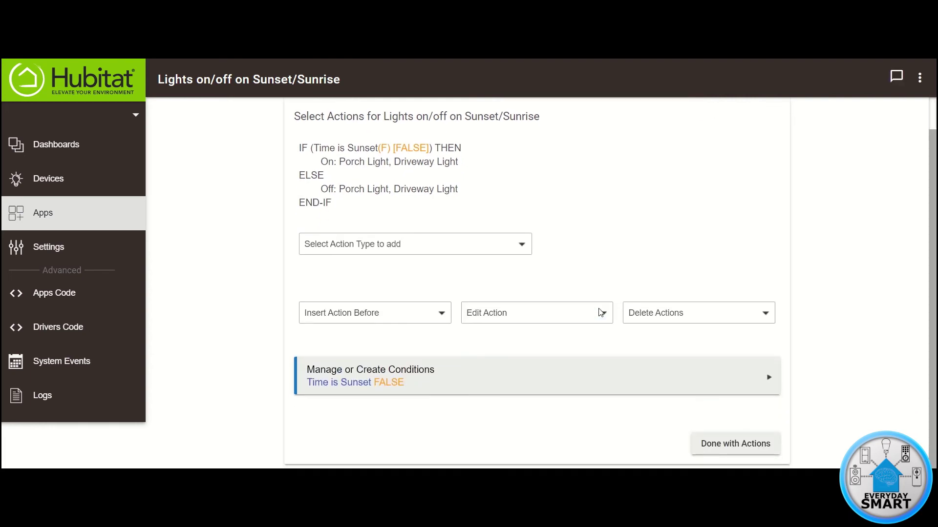
left_click(601, 313)
left_click(736, 443)
scroll(824, 384, "down", 3)
scroll(732, 373, "down", 2)
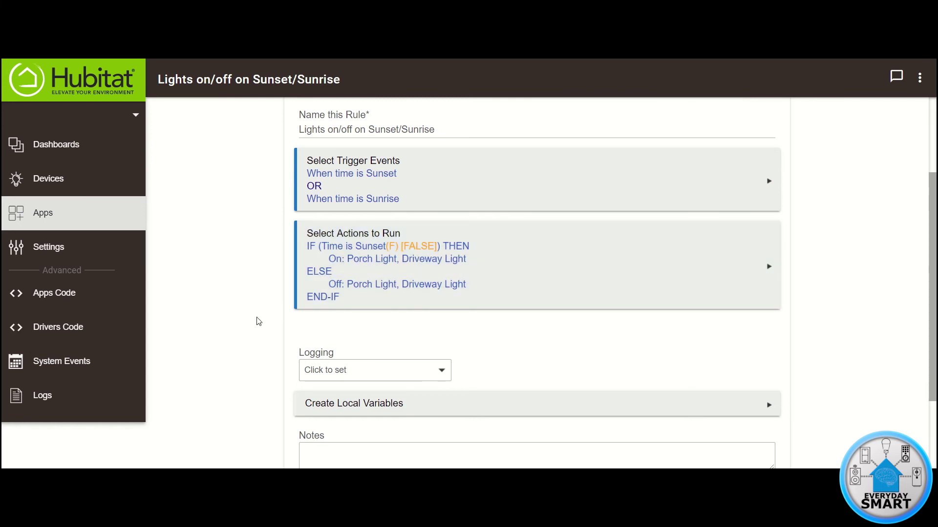
scroll(258, 321, "down", 3)
scroll(259, 321, "down", 1)
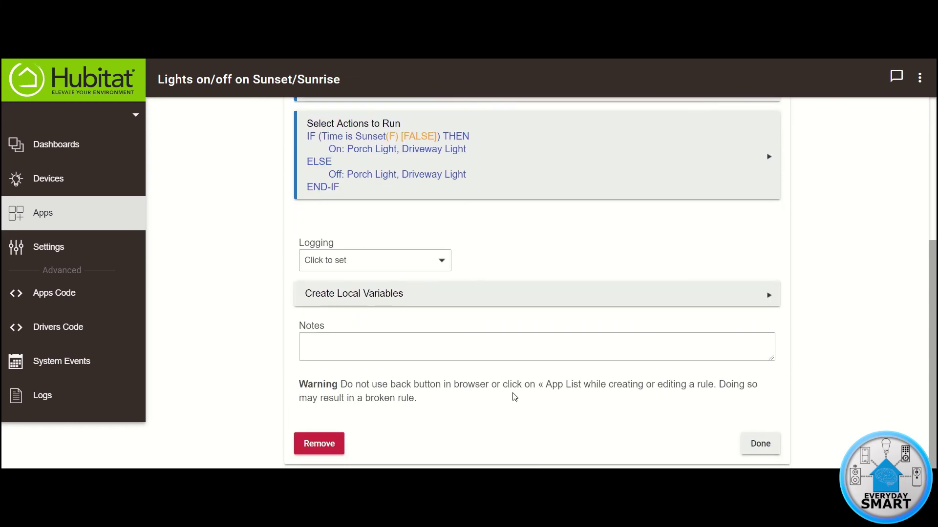
Save the 'Lights on/off on Sunset/Sunrise' rule with Done and leave the editor
left_click(757, 444)
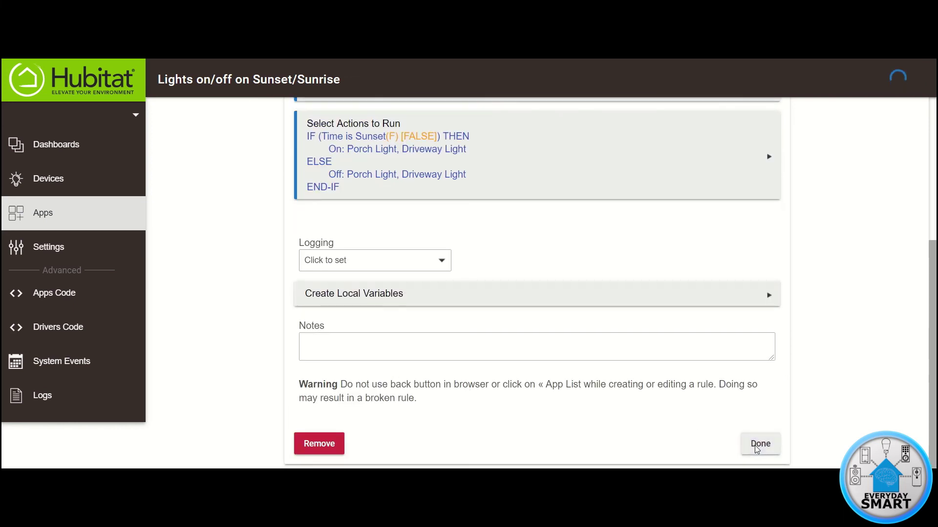